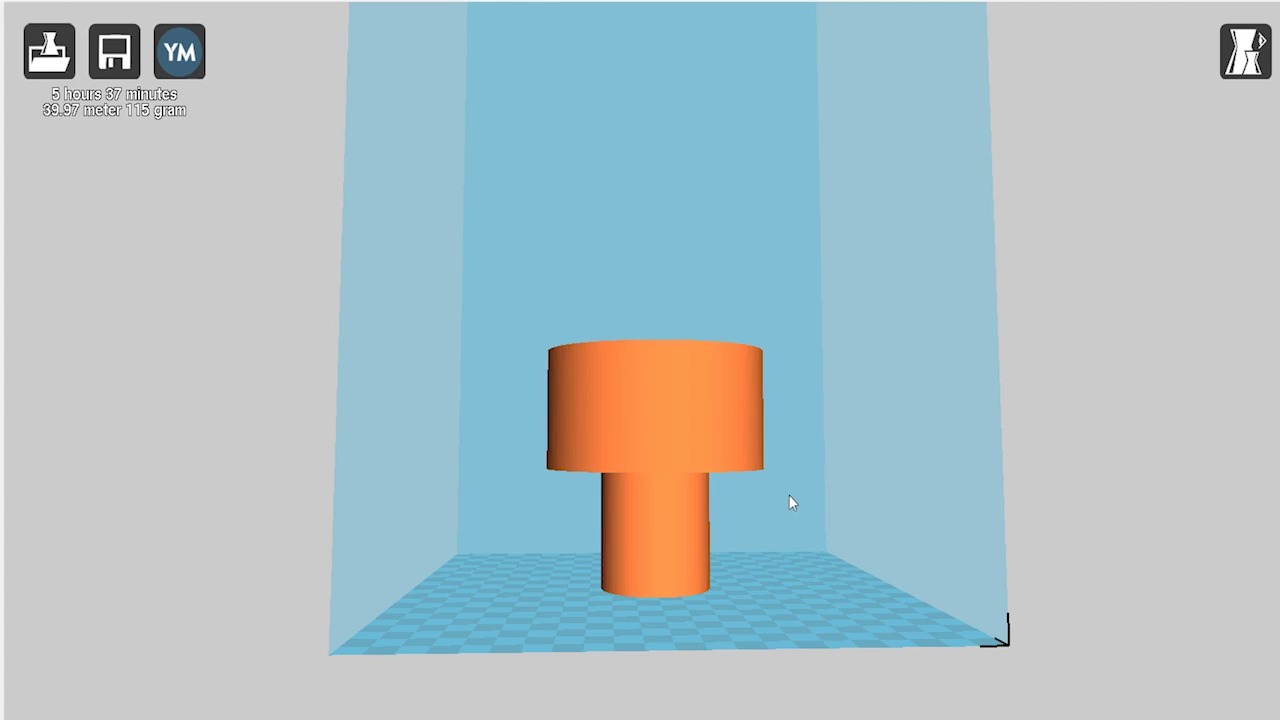
- Examine the overhang beneath the wide cylinder and its narrow stem from above and below
scroll(794, 500, up, 3)
right_drag(765, 507, 792, 493)
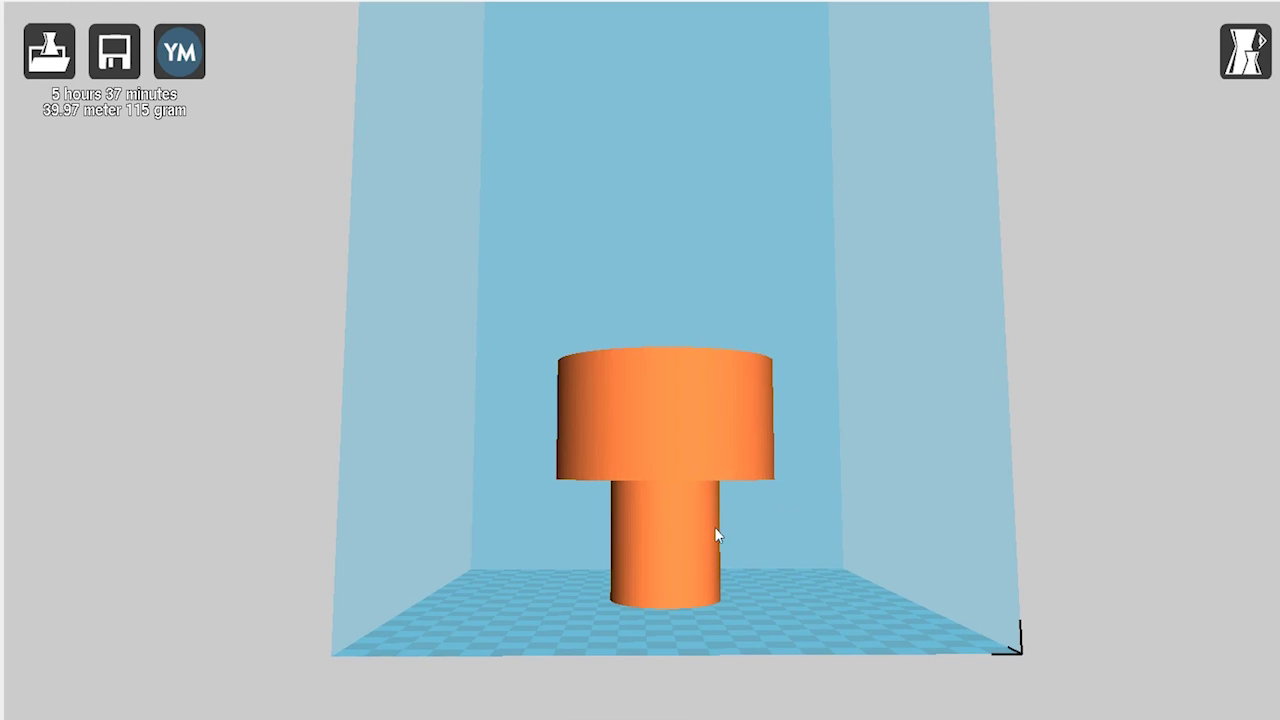
scroll(705, 533, up, 6)
right_drag(694, 545, 690, 550)
scroll(615, 580, down, 3)
scroll(636, 530, up, 2)
scroll(628, 560, down, 3)
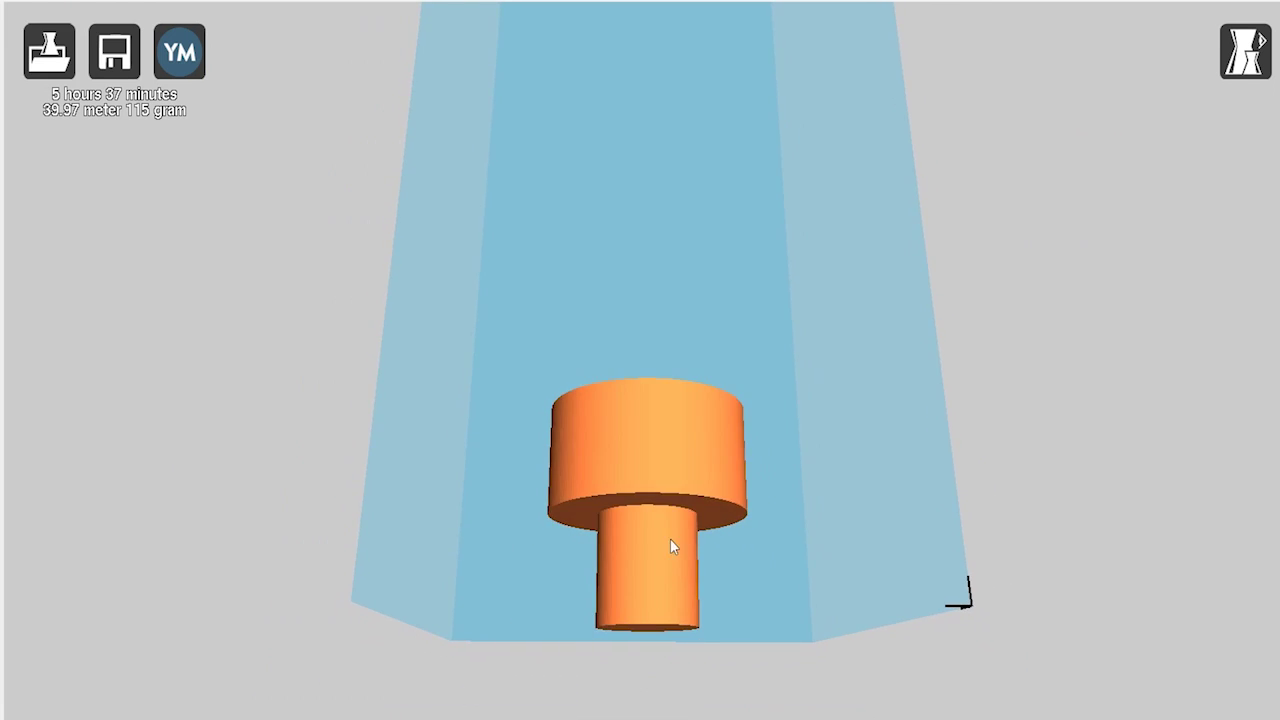
mouse_move(668, 551)
right_down()
mouse_move(665, 583)
mouse_move(670, 549)
mouse_move(666, 561)
right_up()
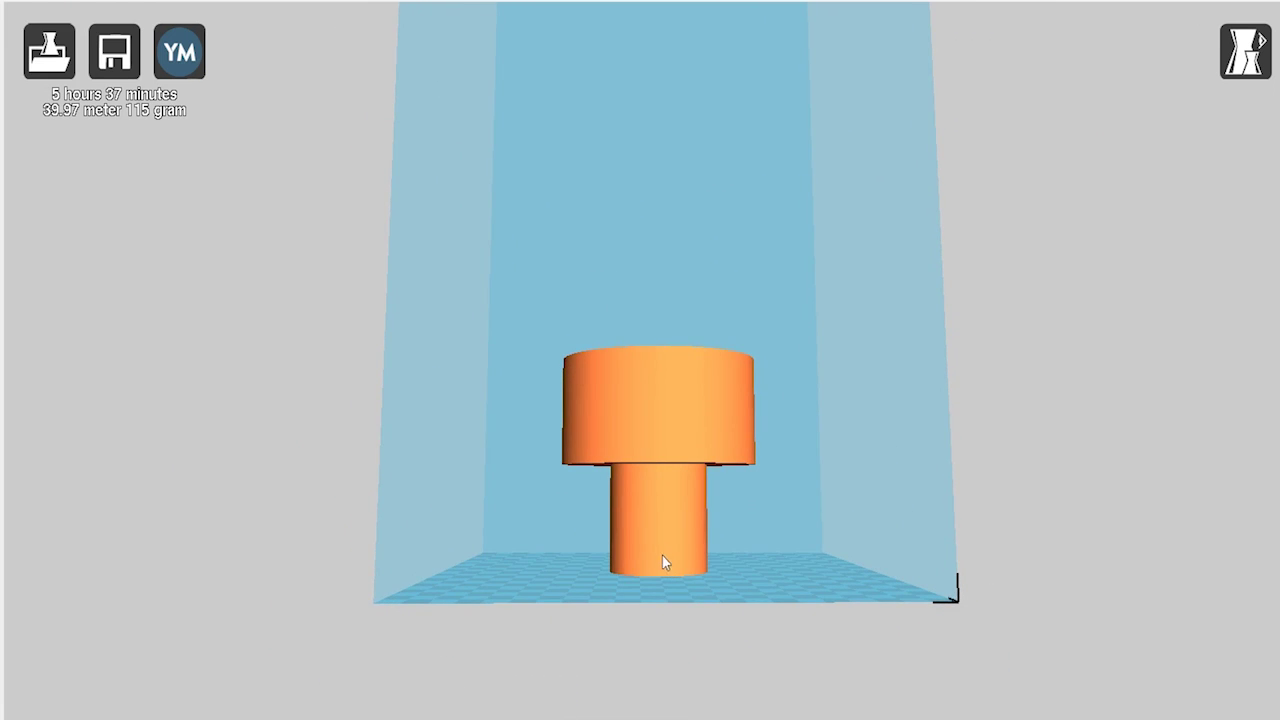
scroll(686, 530, up, 3)
mouse_move(690, 531)
right_down()
mouse_move(616, 529)
mouse_move(692, 531)
right_up()
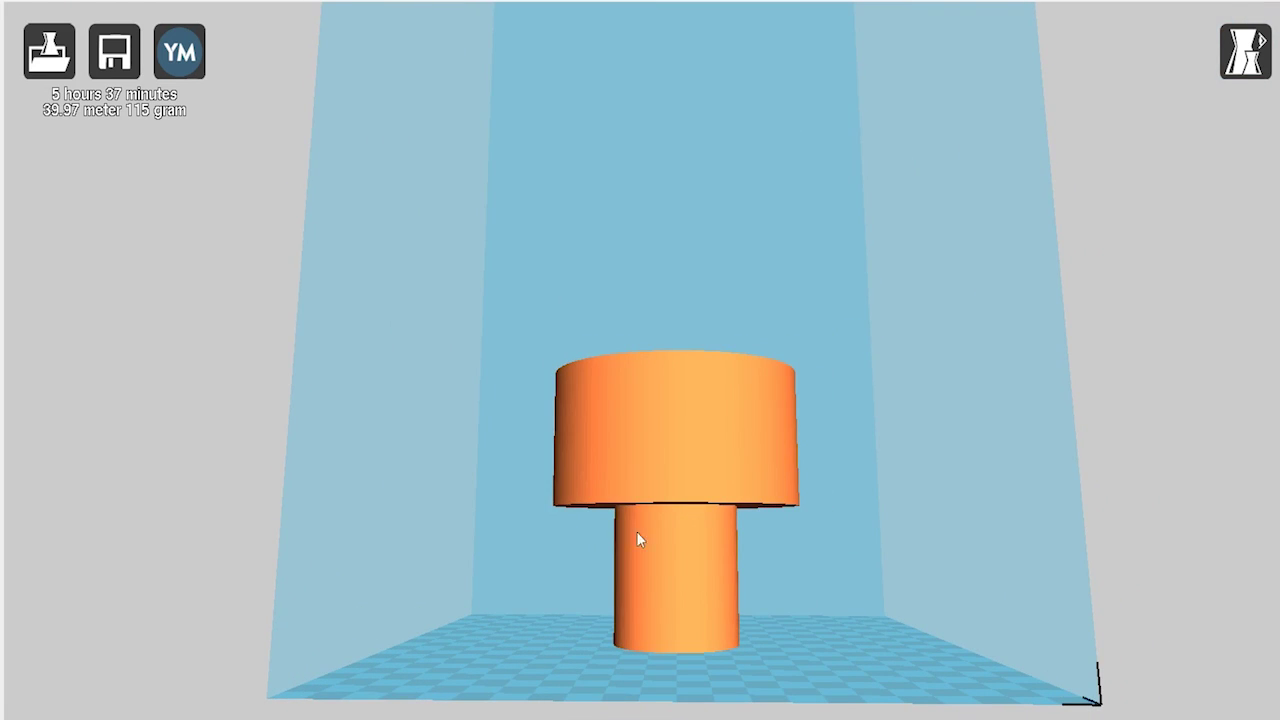
- Show the sliced model in the Layers view and lower the displayed layer to 118 to inspect the support around the stem
click(1245, 50)
click(1257, 246)
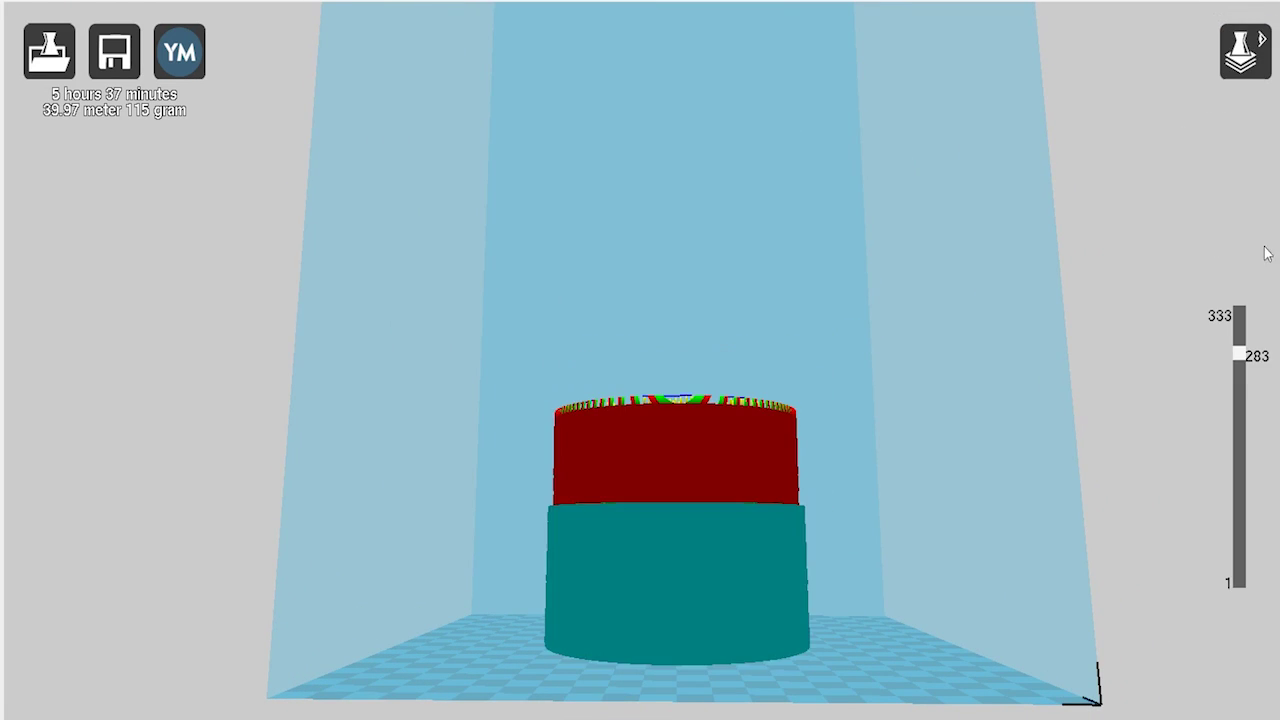
right_drag(1257, 250, 1160, 362)
drag(1240, 357, 1240, 489)
right_drag(1051, 407, 1019, 375)
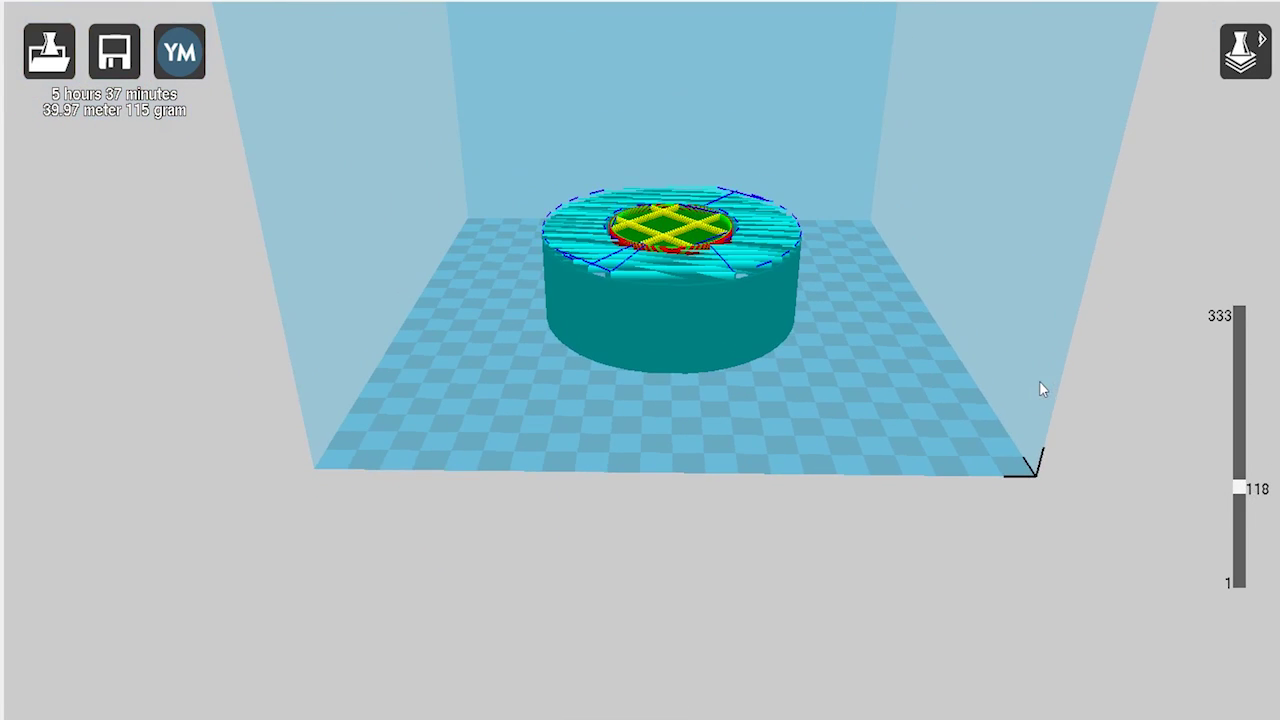
middle_drag(1019, 375, 921, 383)
shift+right_drag(921, 383, 888, 591)
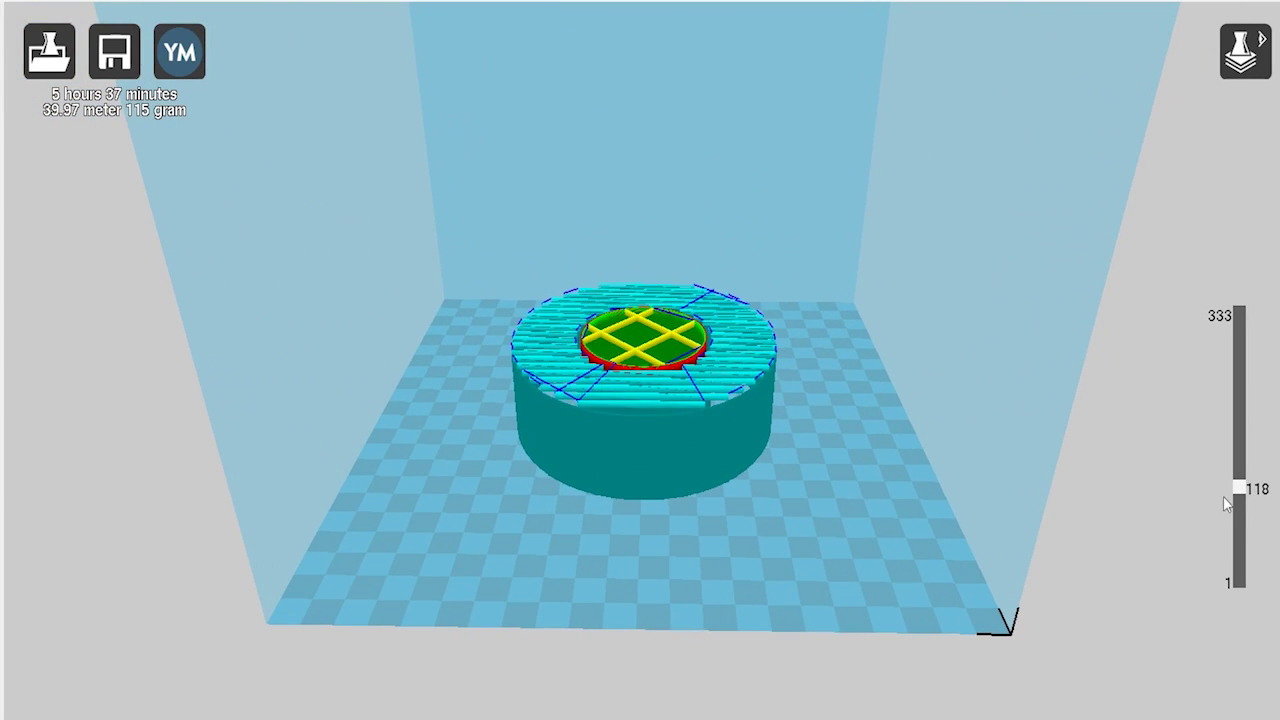
- Inspect the support material at layers 161 and 87, viewing layer 87 from above
drag(1240, 489, 1203, 451)
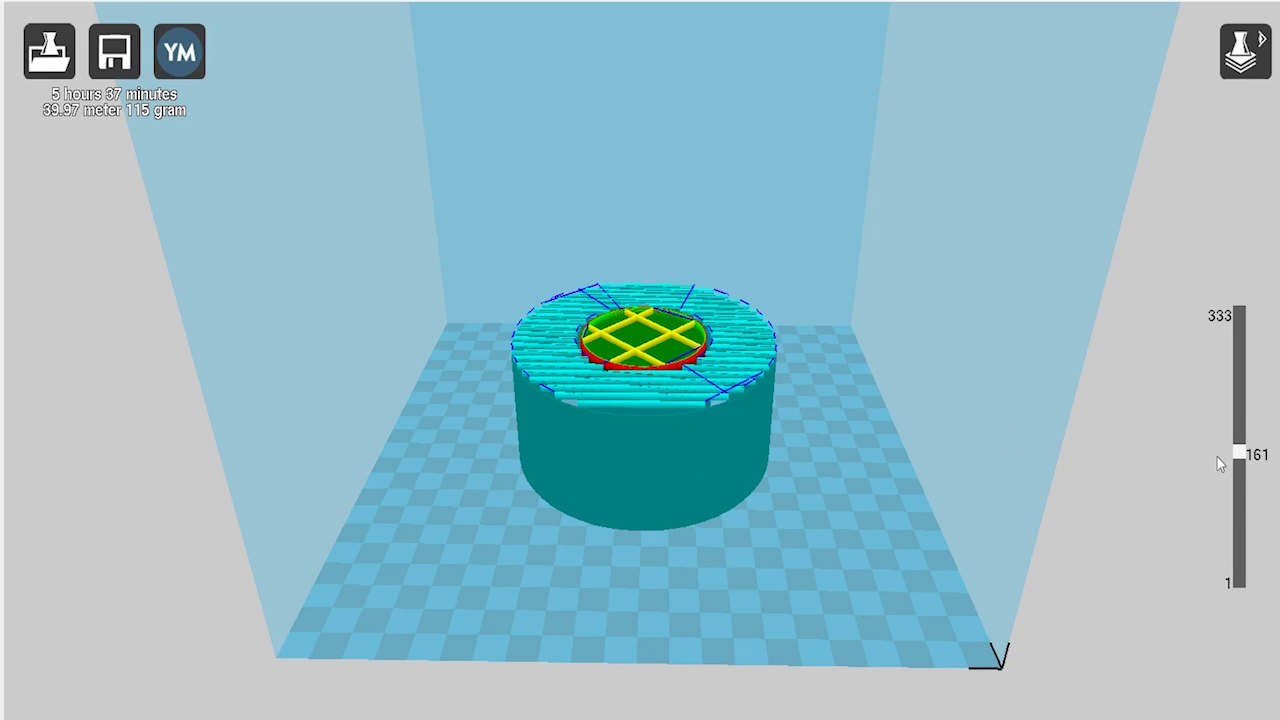
drag(1232, 462, 1220, 530)
right_drag(683, 429, 808, 435)
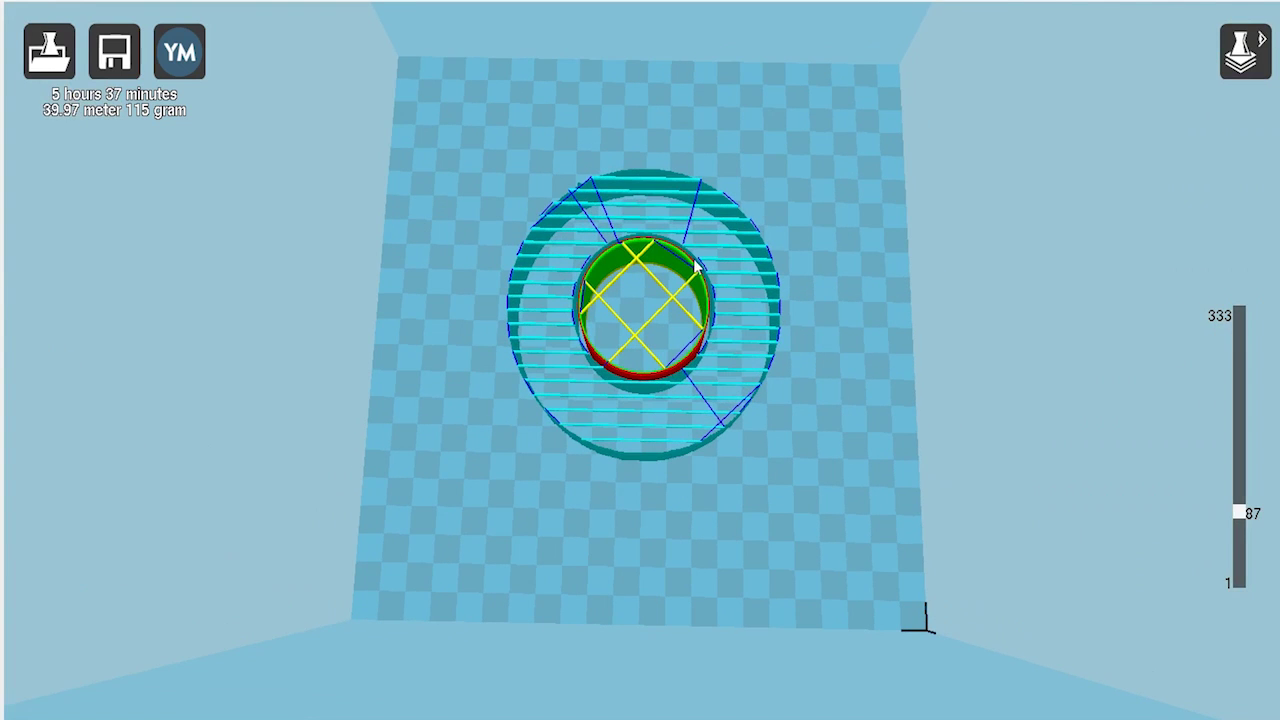
- Return to the Normal view and look at the solid unmodified model from the front
click(1244, 78)
click(1257, 253)
click(1240, 57)
click(1258, 106)
right_drag(906, 330, 914, 300)
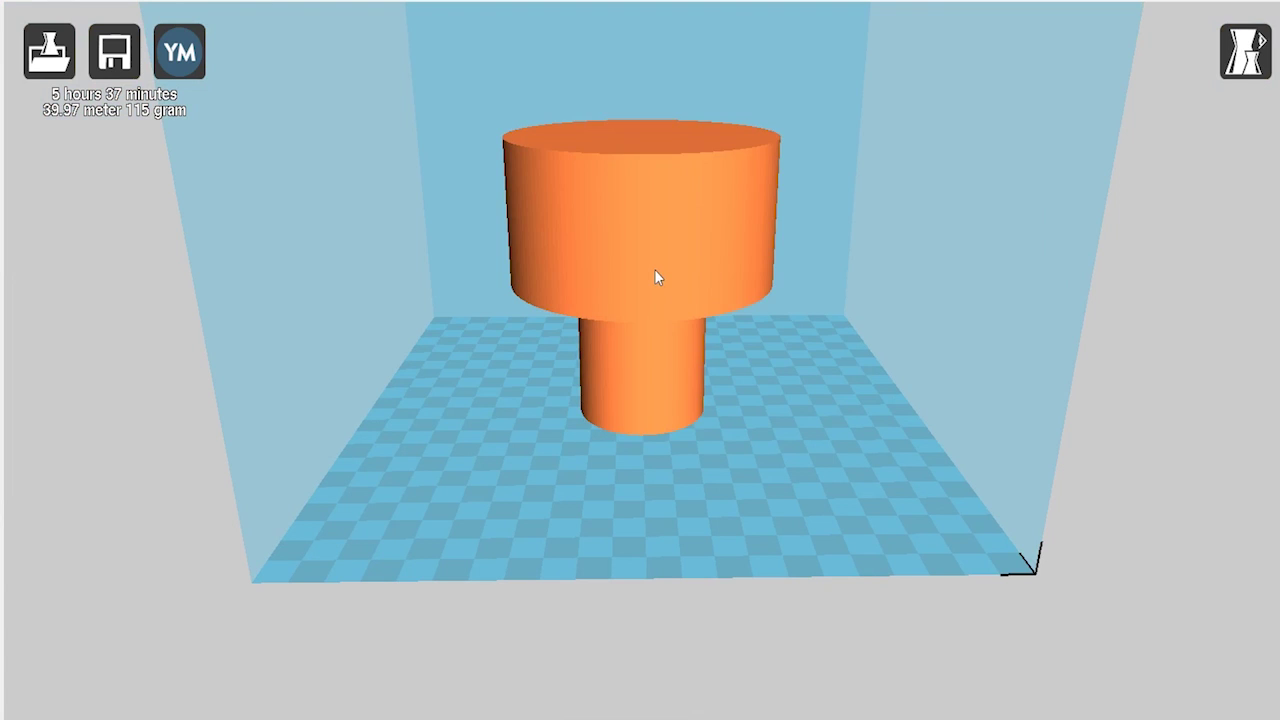
- Replace the model on the build plate with the "fillet raw" file
click(654, 269)
key(Delete)
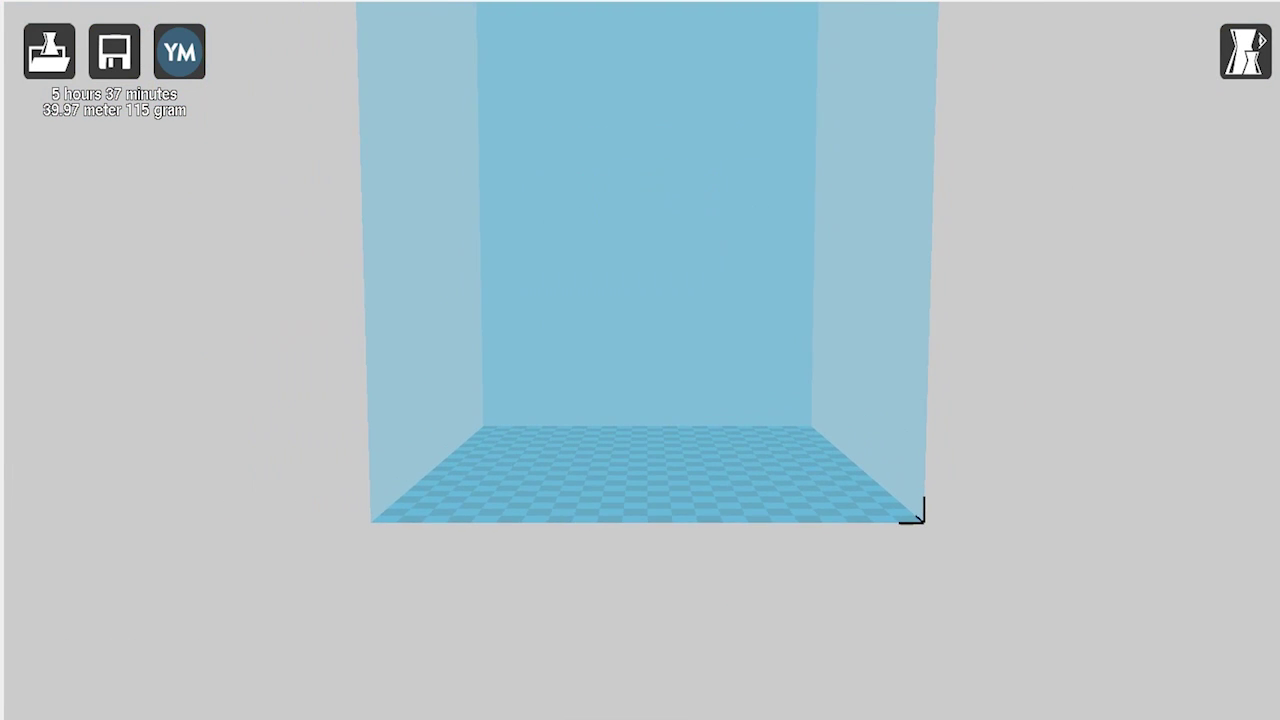
click(408, 716)
drag(140, 483, 128, 441)
click(58, 655)
drag(58, 655, 540, 360)
click(834, 439)
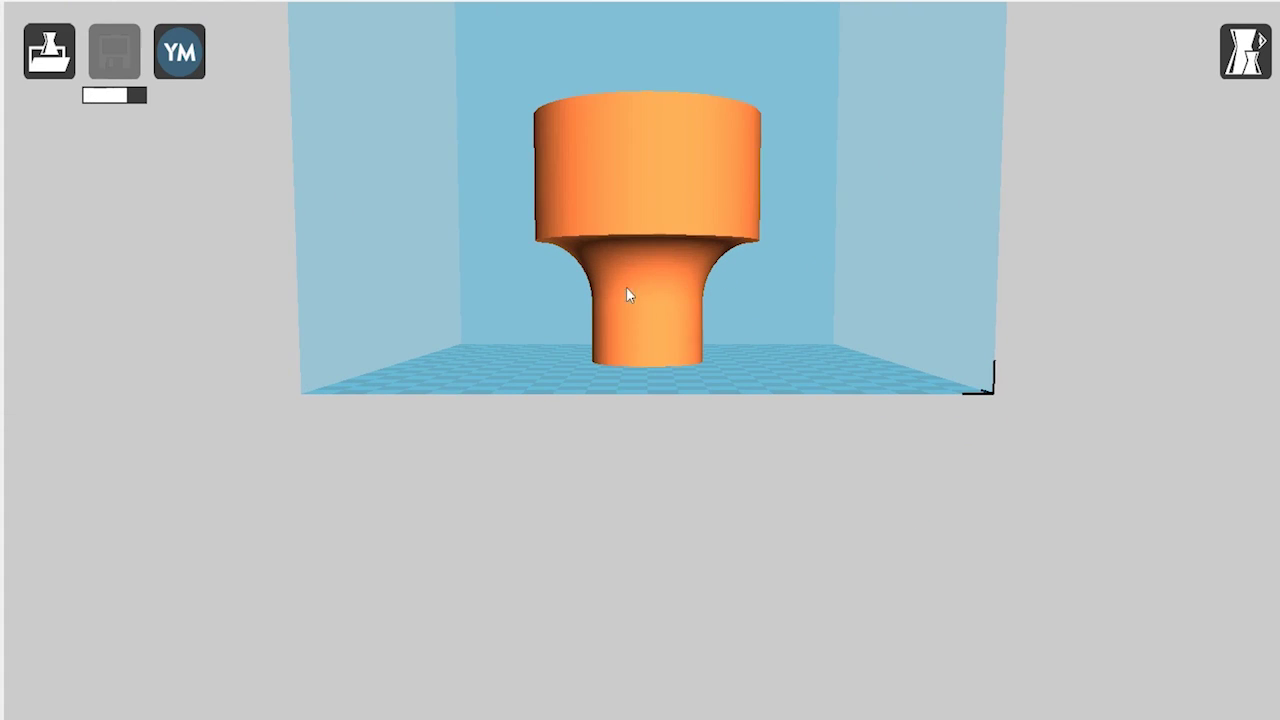
- Inspect the fillet raw model's underside, then show its Layers view and raise the displayed layer to 160
scroll(726, 330, up, 2)
scroll(745, 290, up, 4)
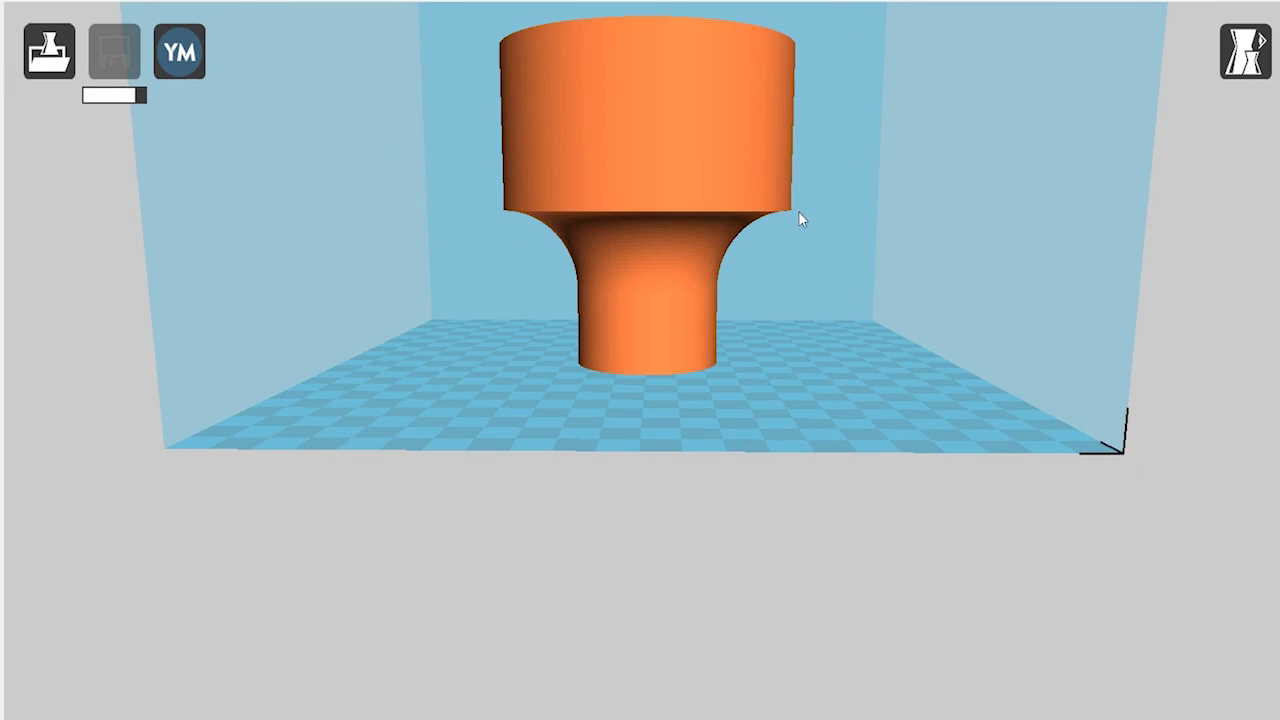
click(1262, 68)
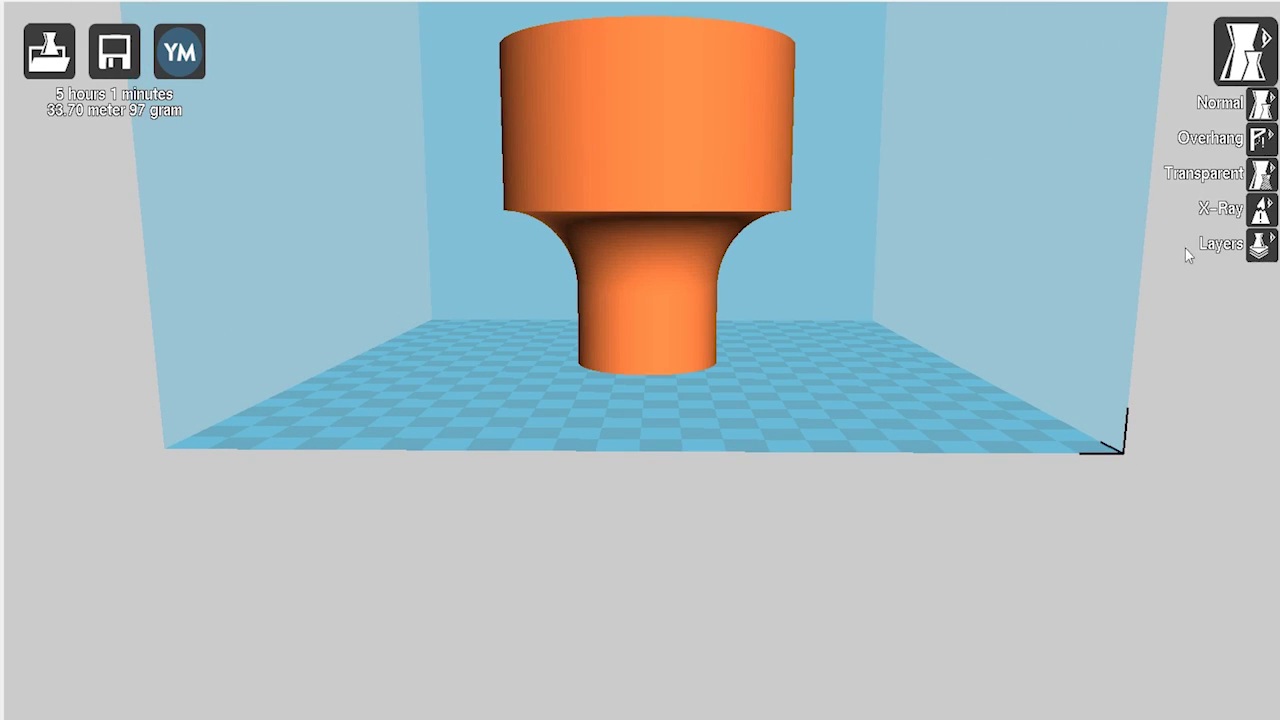
click(1246, 246)
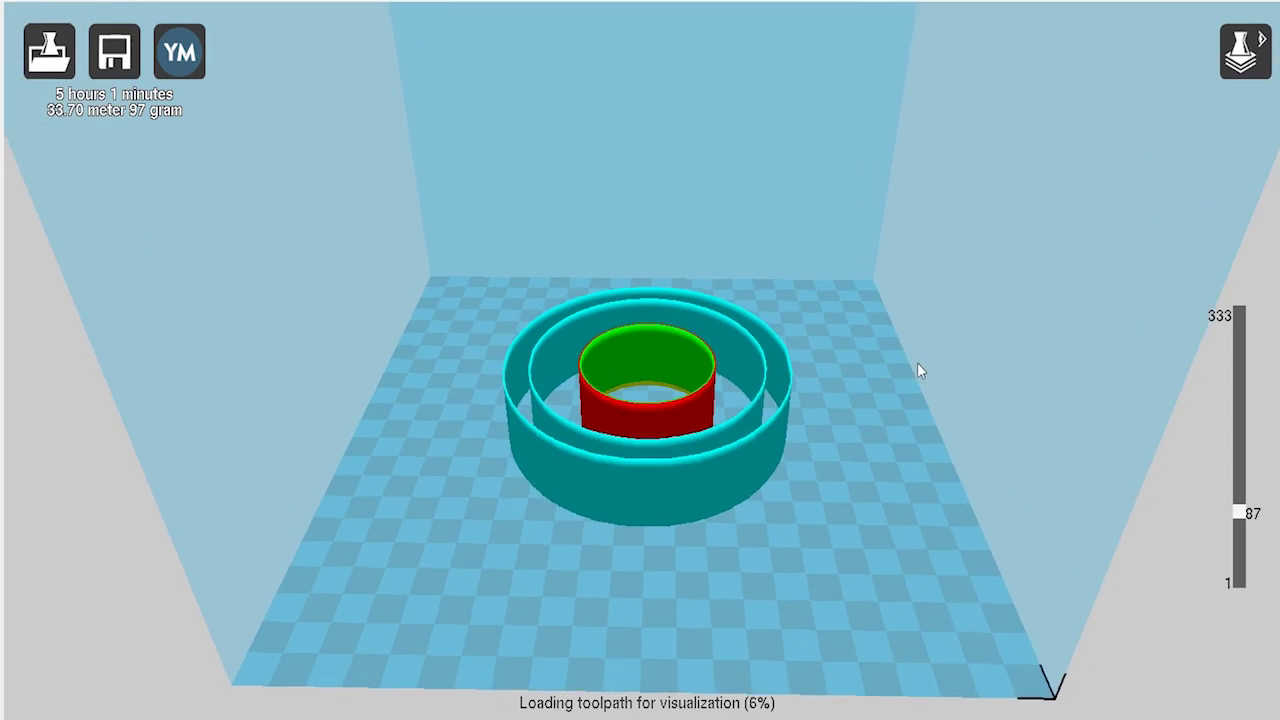
right_drag(797, 382, 791, 382)
scroll(1098, 476, up, 1)
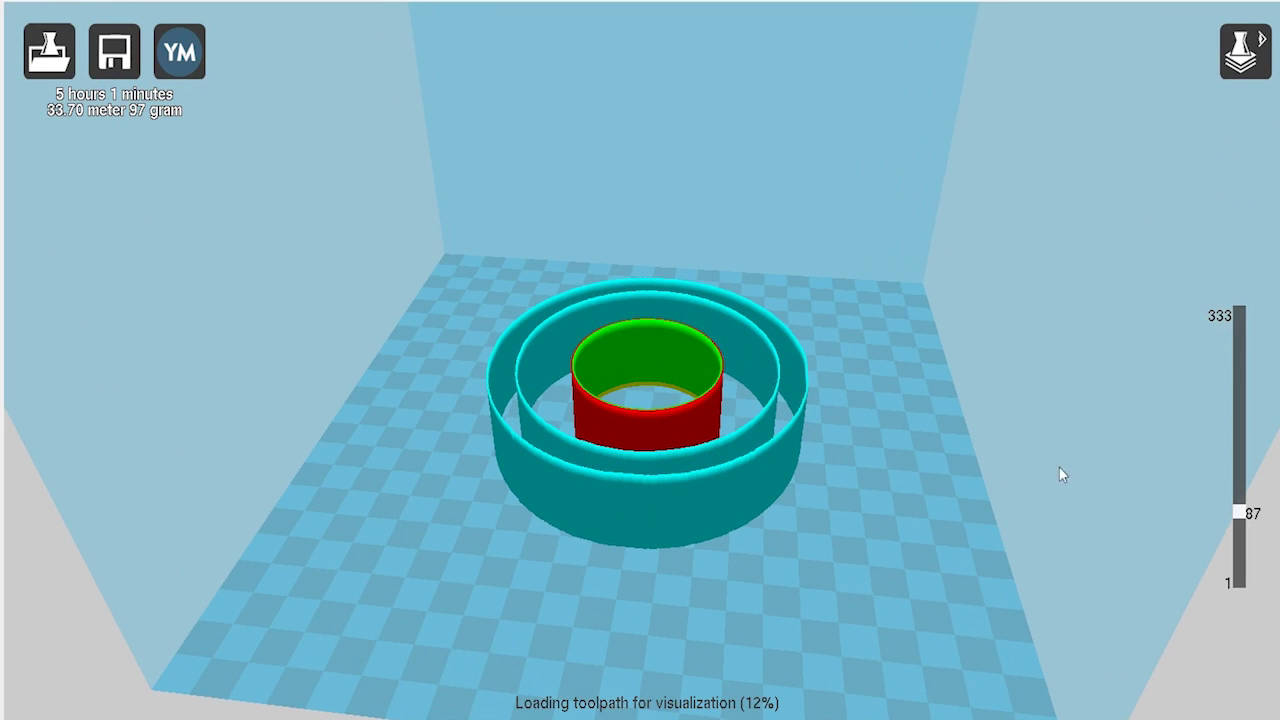
drag(1238, 516, 1220, 454)
- Switch the fillet raw model back to the Normal view and look at its fillet from the front
click(1245, 52)
click(1260, 104)
right_drag(978, 392, 979, 370)
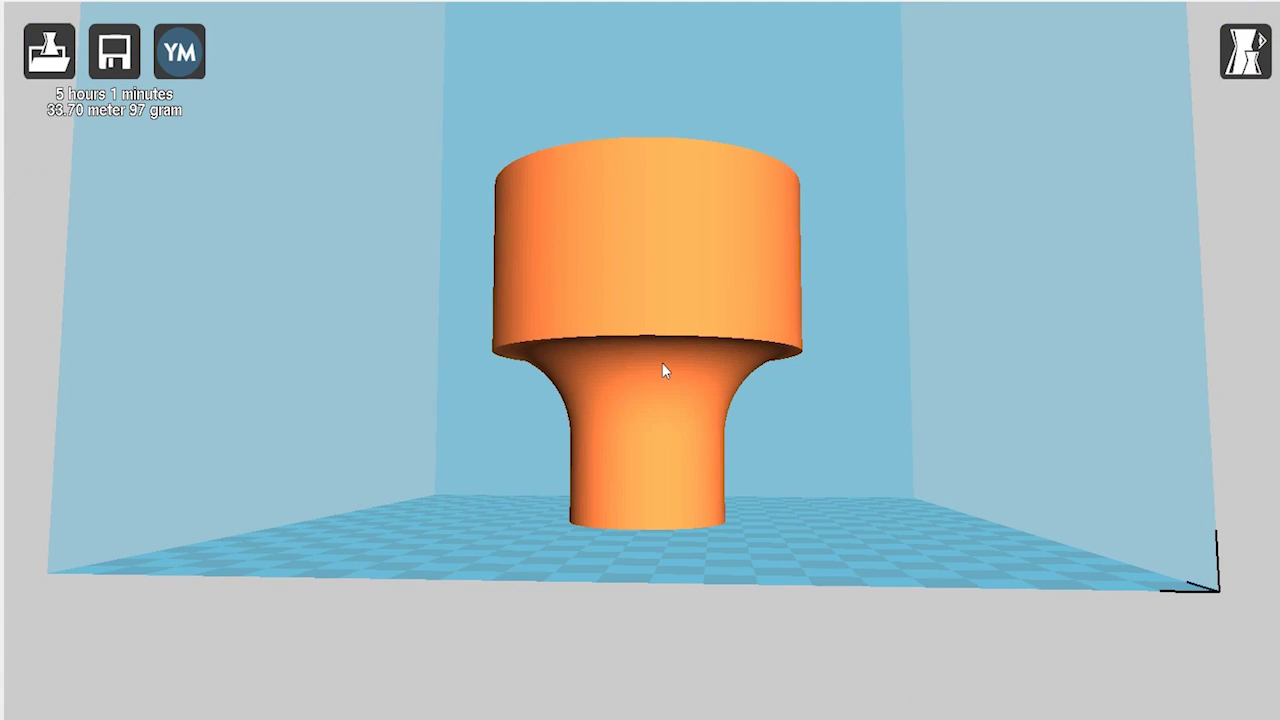
- Delete the fillet raw model and load the "fillet correctly" file onto the build plate
click(662, 362)
key(Delete)
click(434, 718)
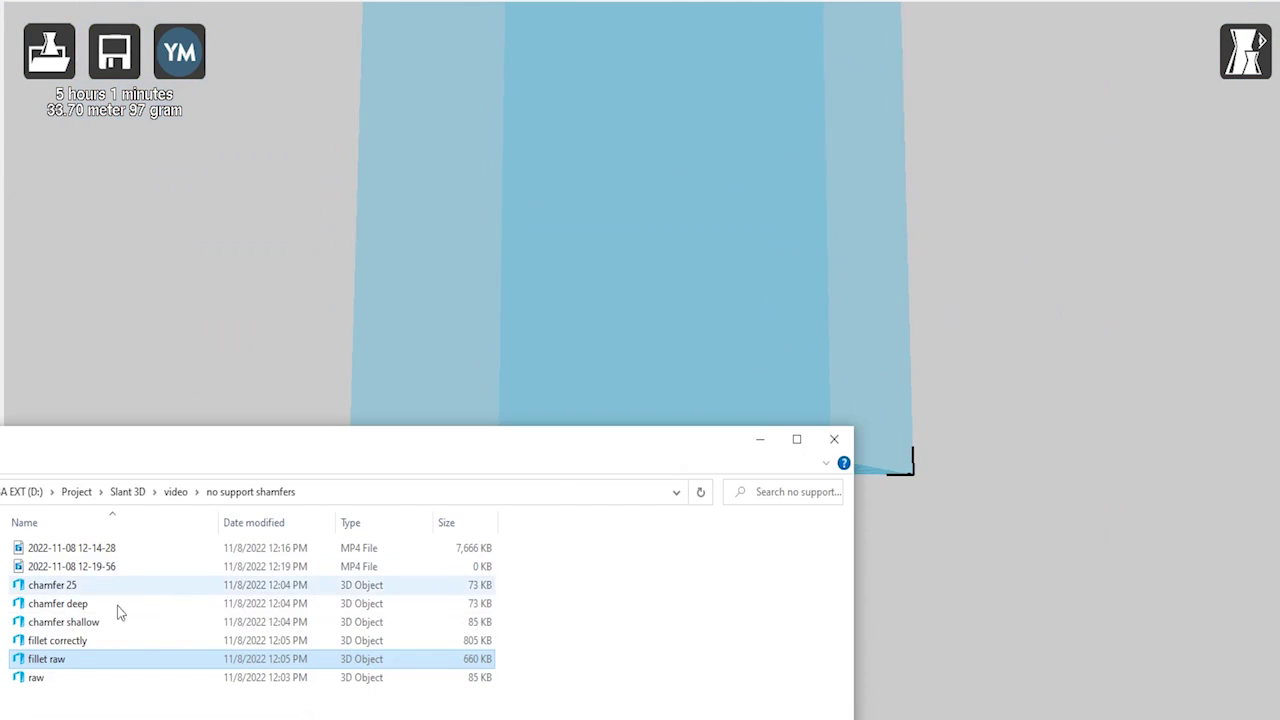
drag(57, 640, 596, 284)
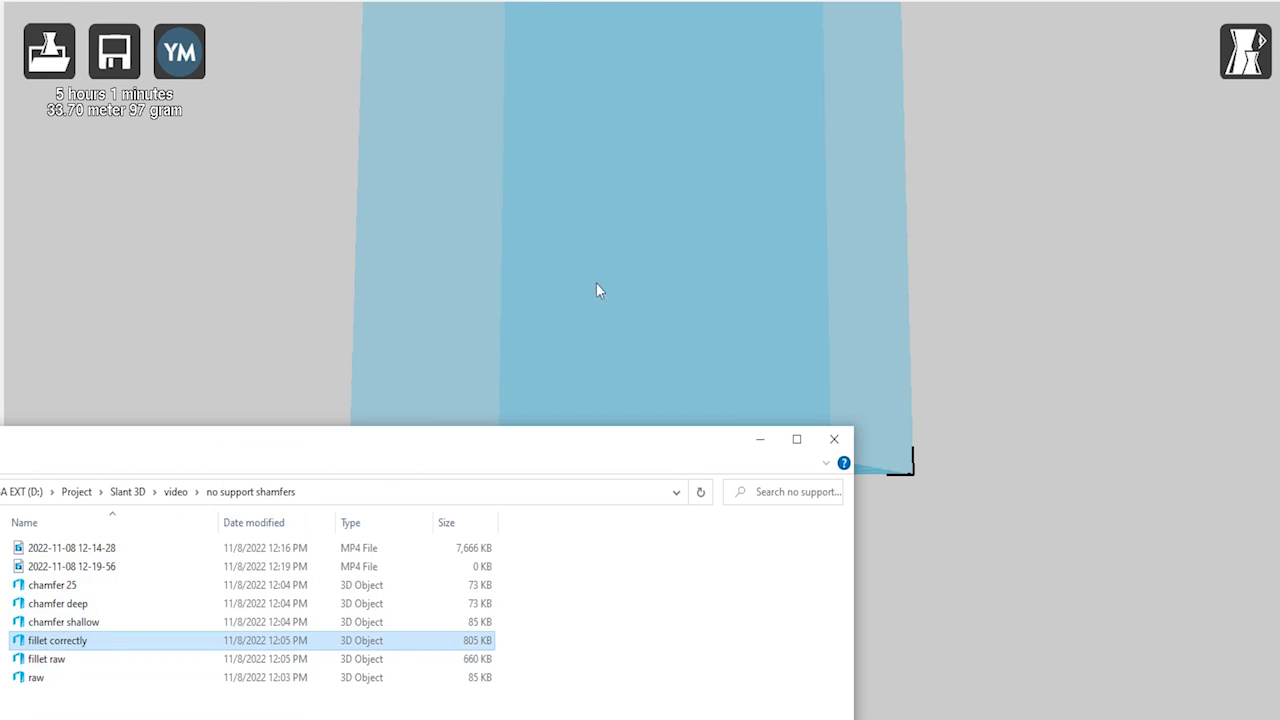
click(760, 441)
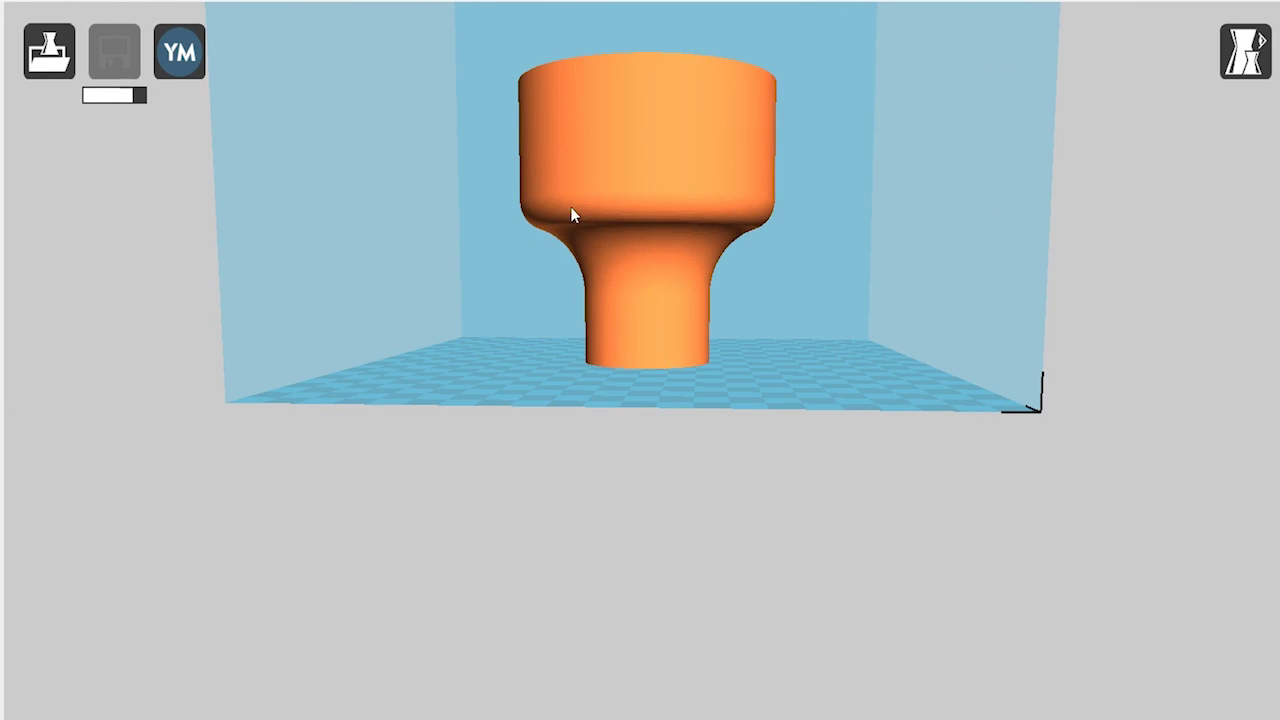
- Preview the correctly filleted model in the Layers view at layer 110, then raise the displayed layer to 221
click(1245, 50)
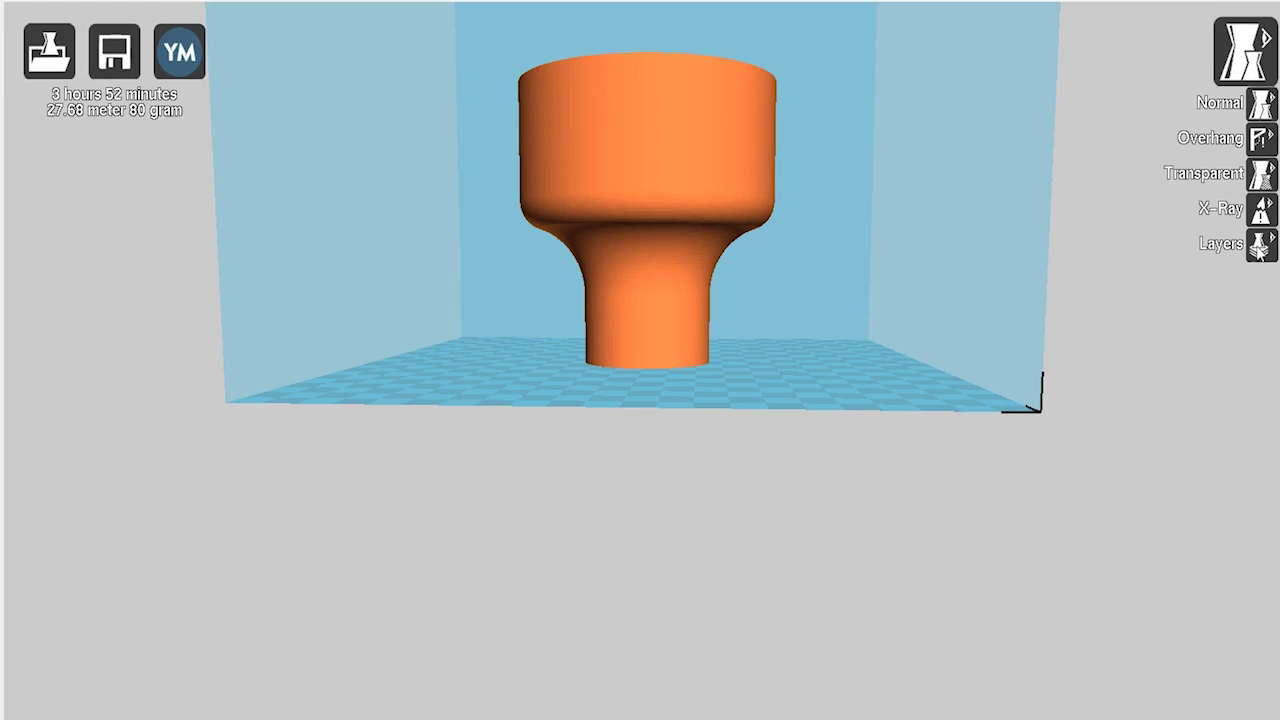
click(1245, 243)
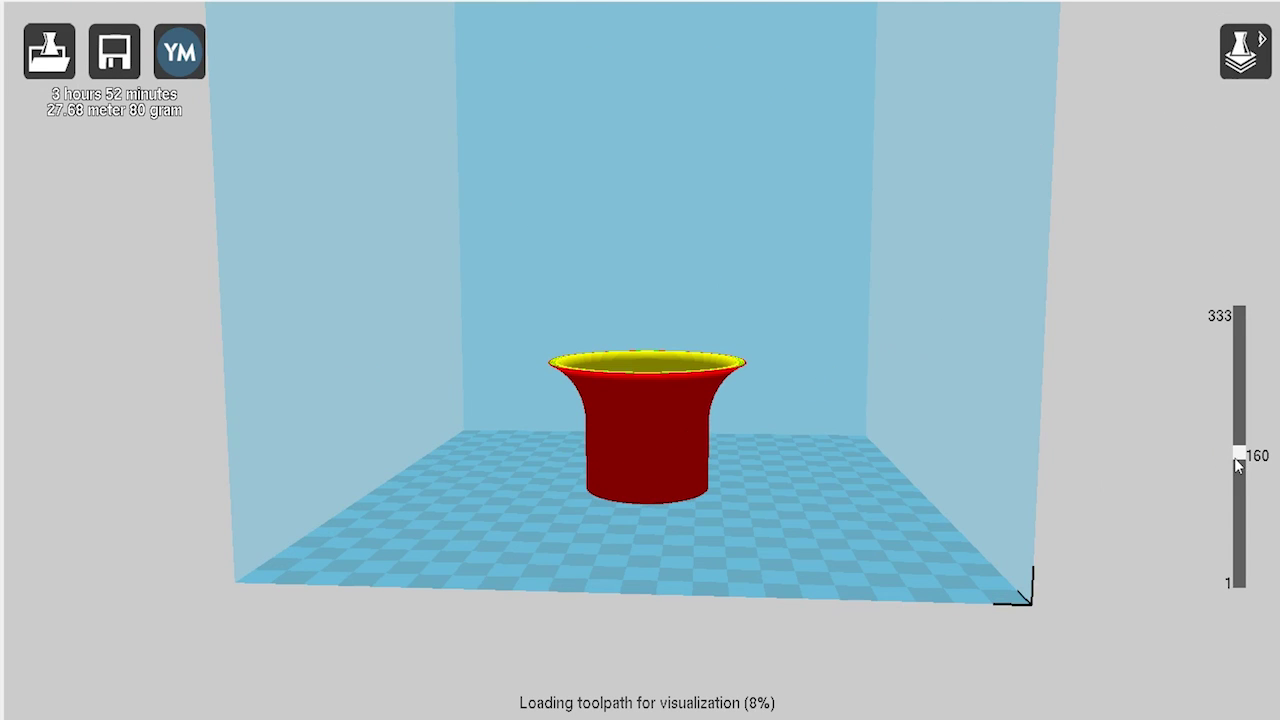
drag(1238, 458, 1220, 496)
scroll(877, 463, up, 3)
scroll(840, 502, up, 3)
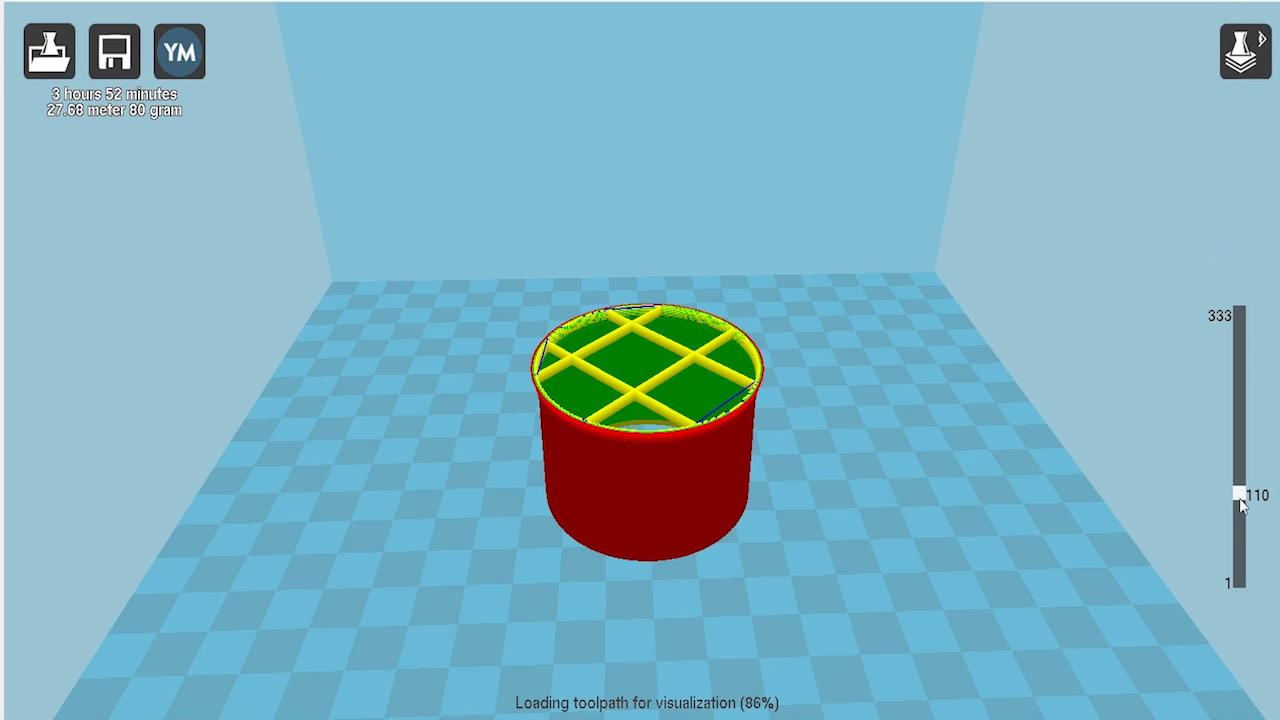
drag(1239, 497, 1239, 406)
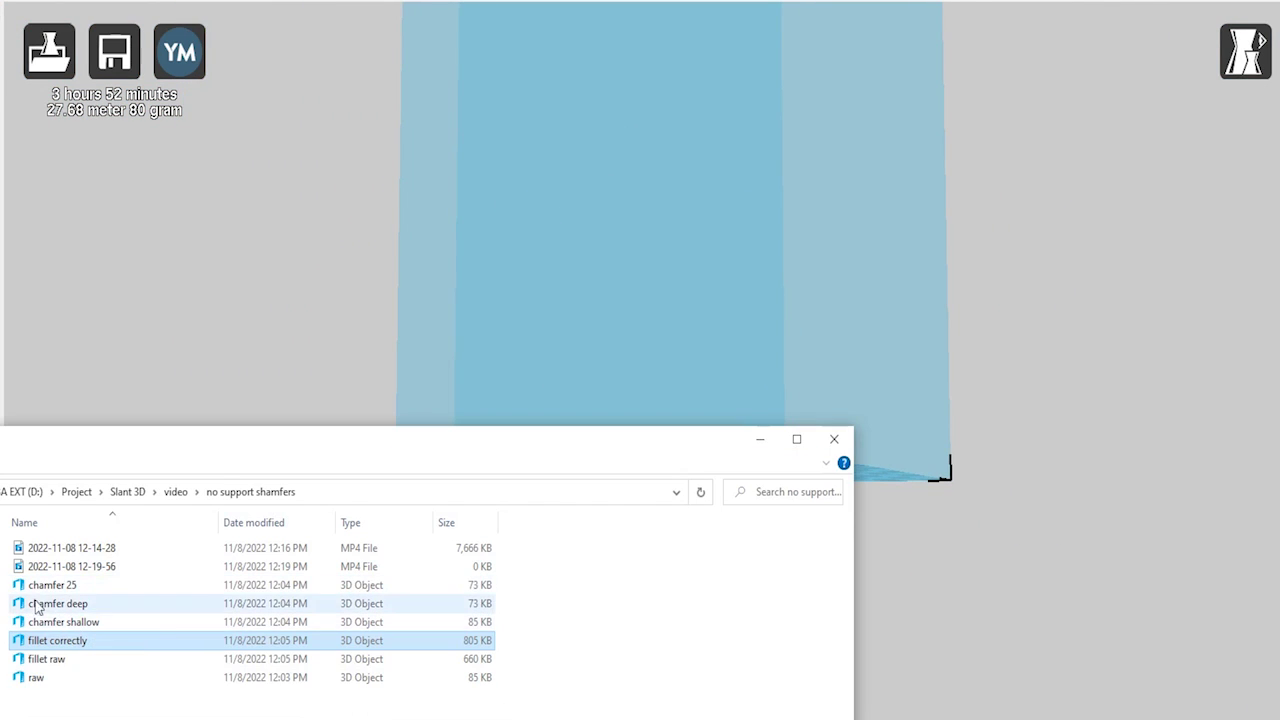
- Load the "chamfer 25" file onto the empty build plate and view its chamfered underside up close
drag(45, 585, 332, 490)
click(754, 434)
scroll(630, 349, up, 5)
right_drag(630, 391, 629, 403)
scroll(556, 275, up, 5)
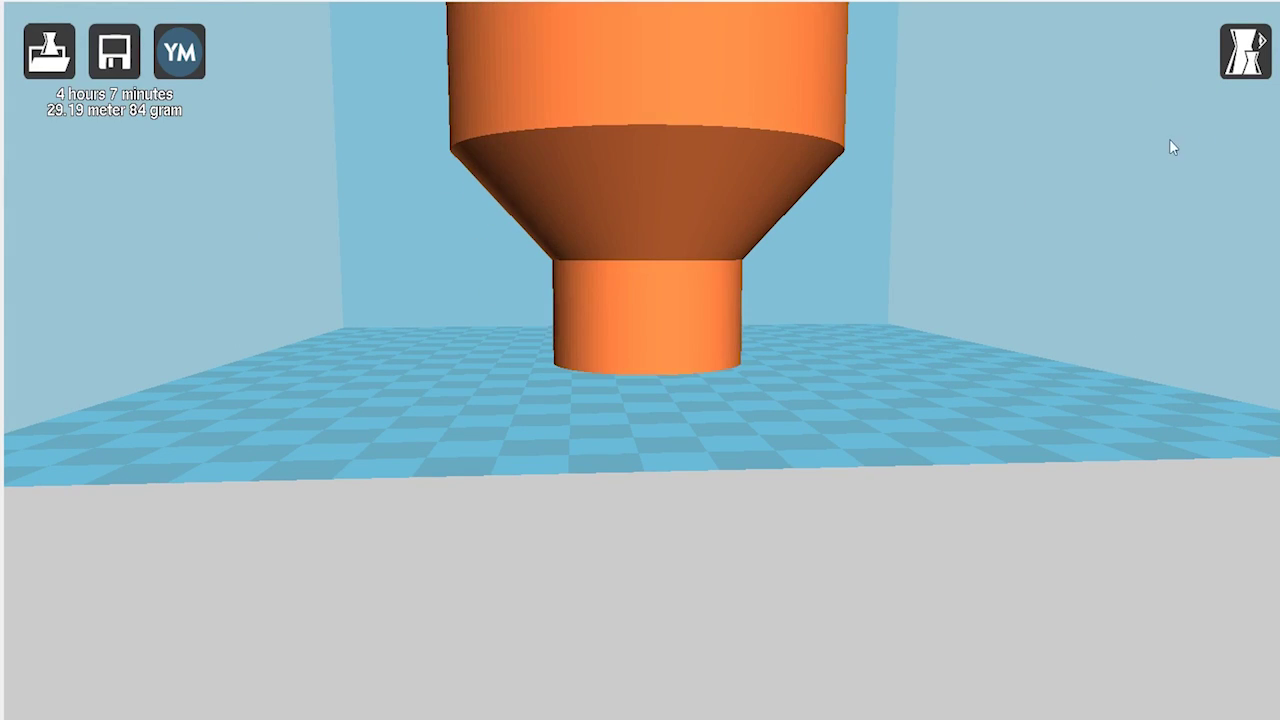
- Preview the chamfer 25 model's toolpath in the Layers view, then return to the Normal view
mouse_move(1250, 68)
click(1261, 243)
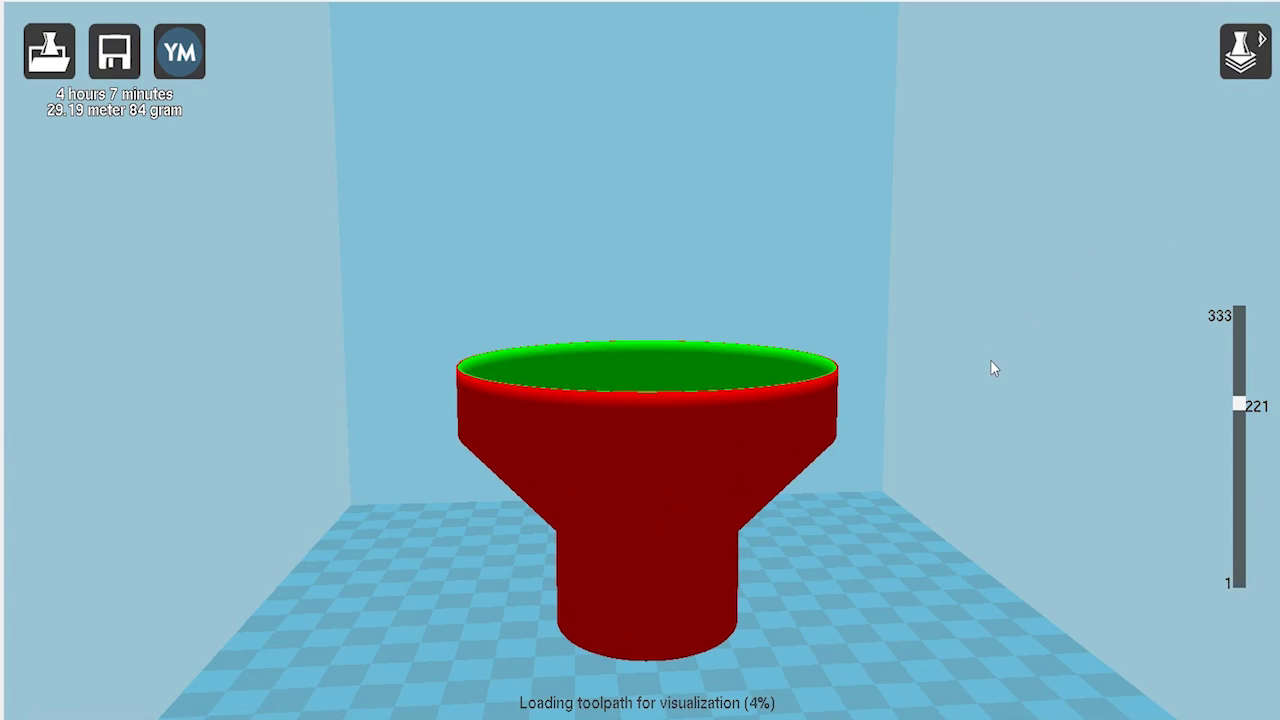
click(1236, 63)
click(1255, 103)
scroll(841, 514, down, 2)
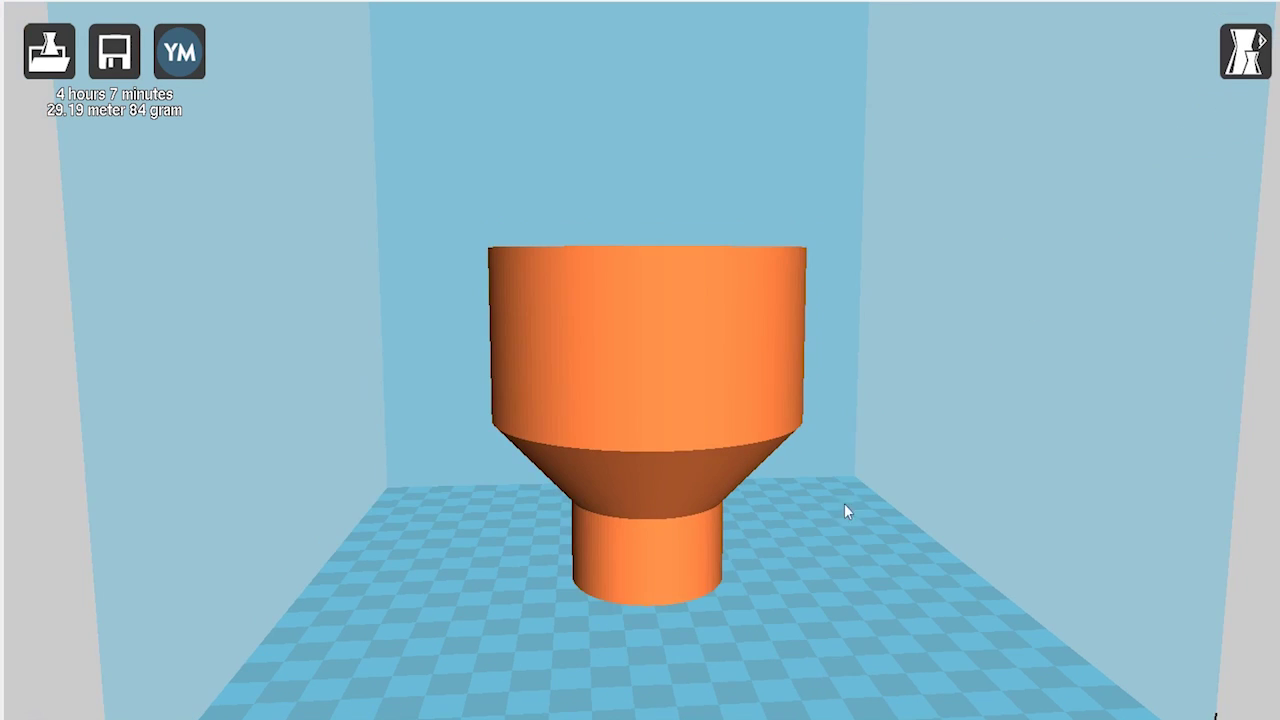
- Examine the slope of the chamfer between the wide body and the stem from several angles
right_drag(841, 519, 683, 513)
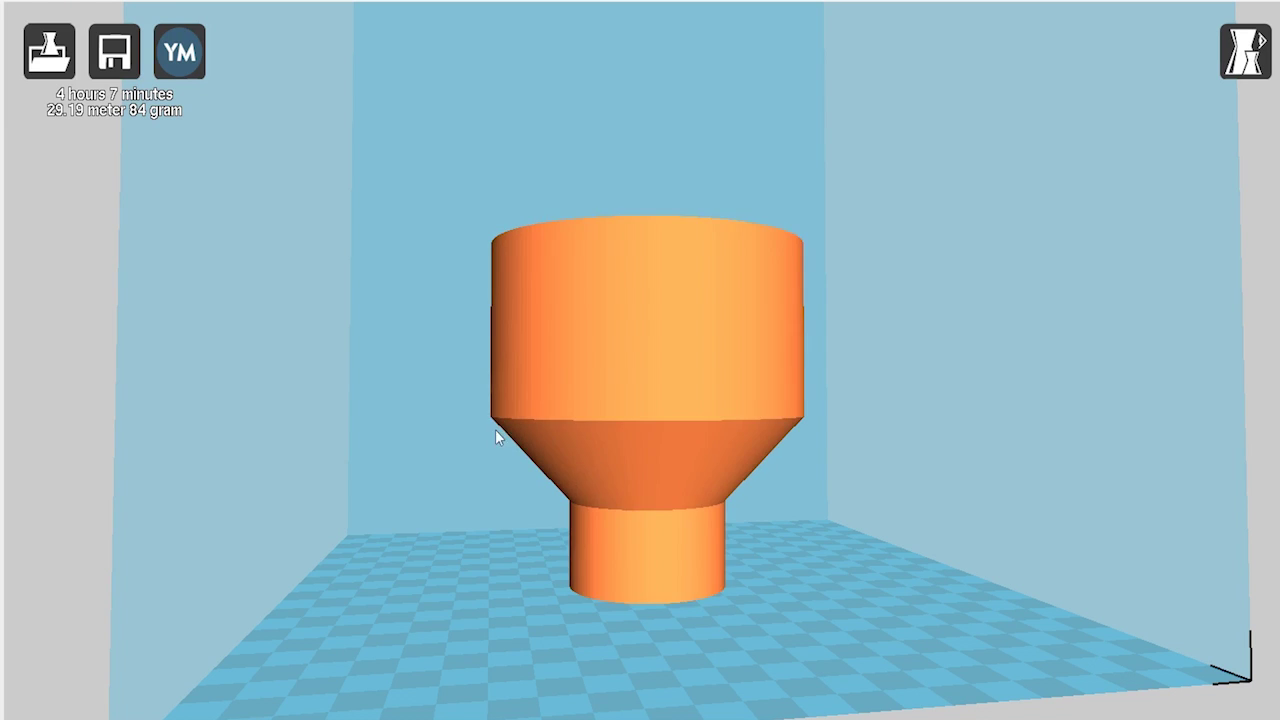
scroll(653, 529, up, 2)
mouse_move(772, 536)
right_down()
mouse_move(749, 535)
mouse_move(797, 540)
right_up()
scroll(754, 531, down, 5)
scroll(750, 532, up, 2)
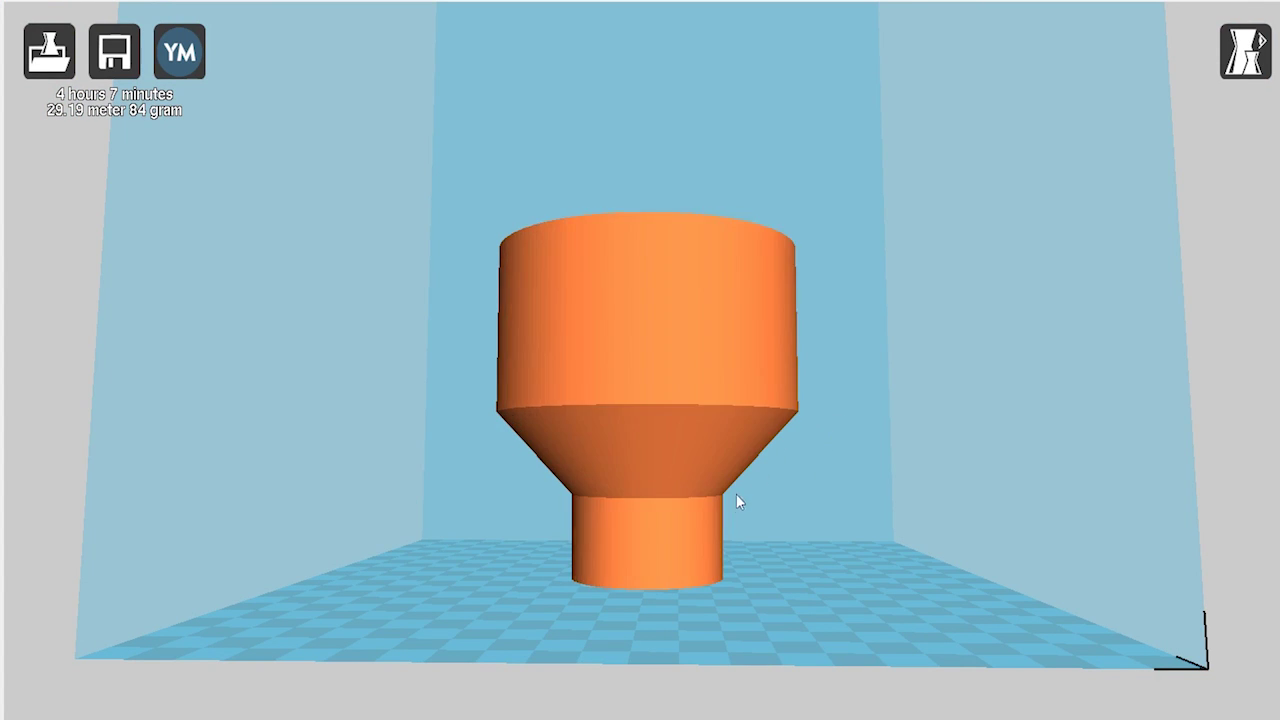
- Replace the chamfer 25 model with the "chamfer deep" and "chamfer shallow" files
click(676, 437)
key(Delete)
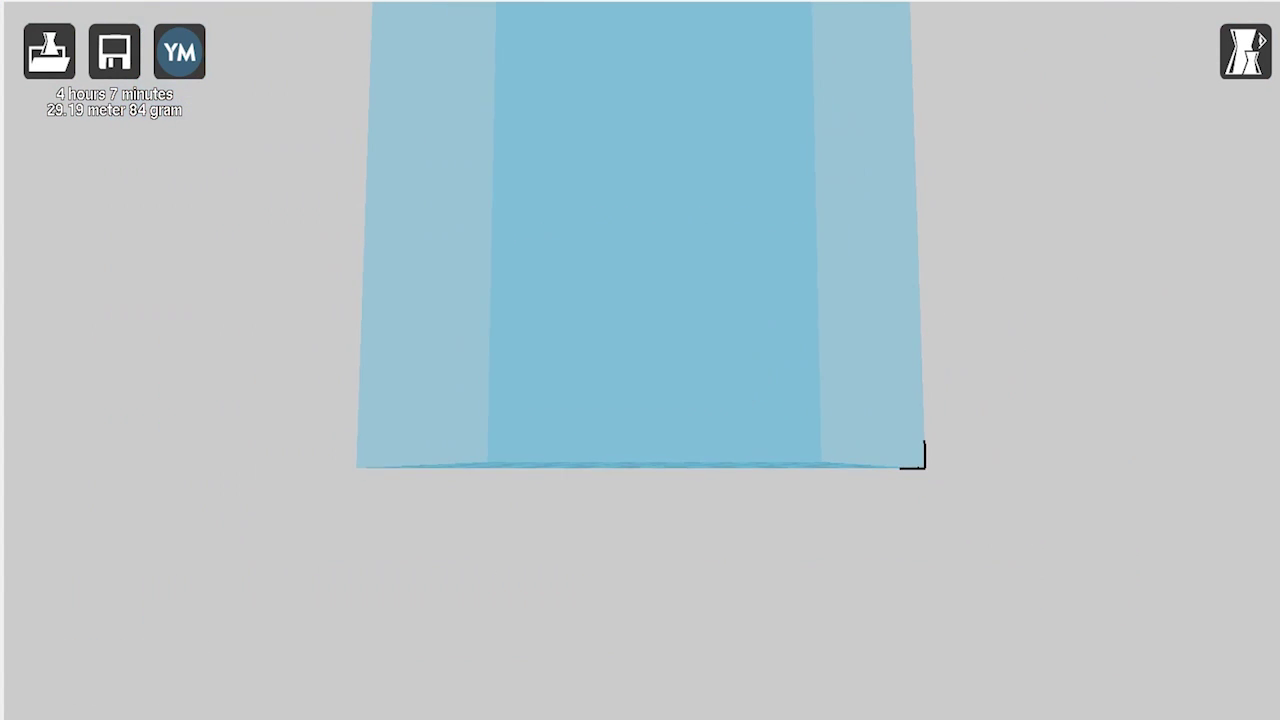
key(alt+Tab)
drag(43, 603, 676, 321)
drag(45, 622, 420, 390)
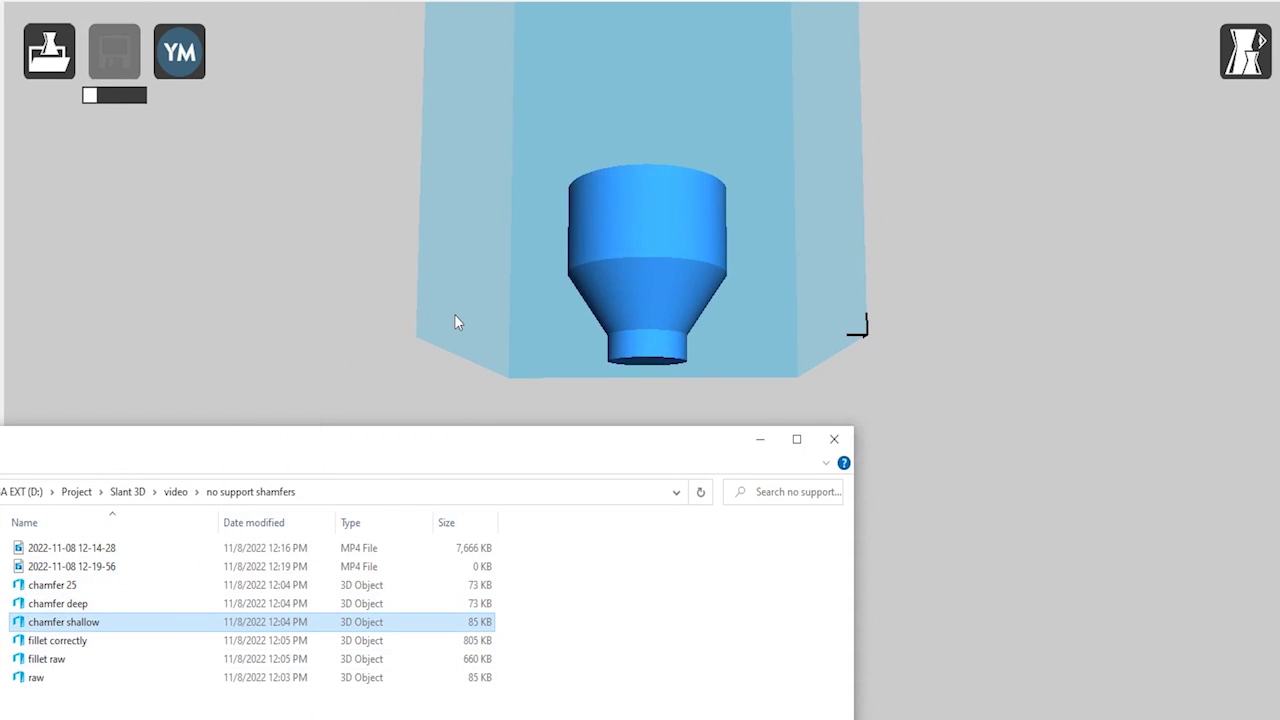
click(757, 439)
- Compare the undersides of the deep and shallow chamfers side by side up close
right_drag(757, 418, 705, 387)
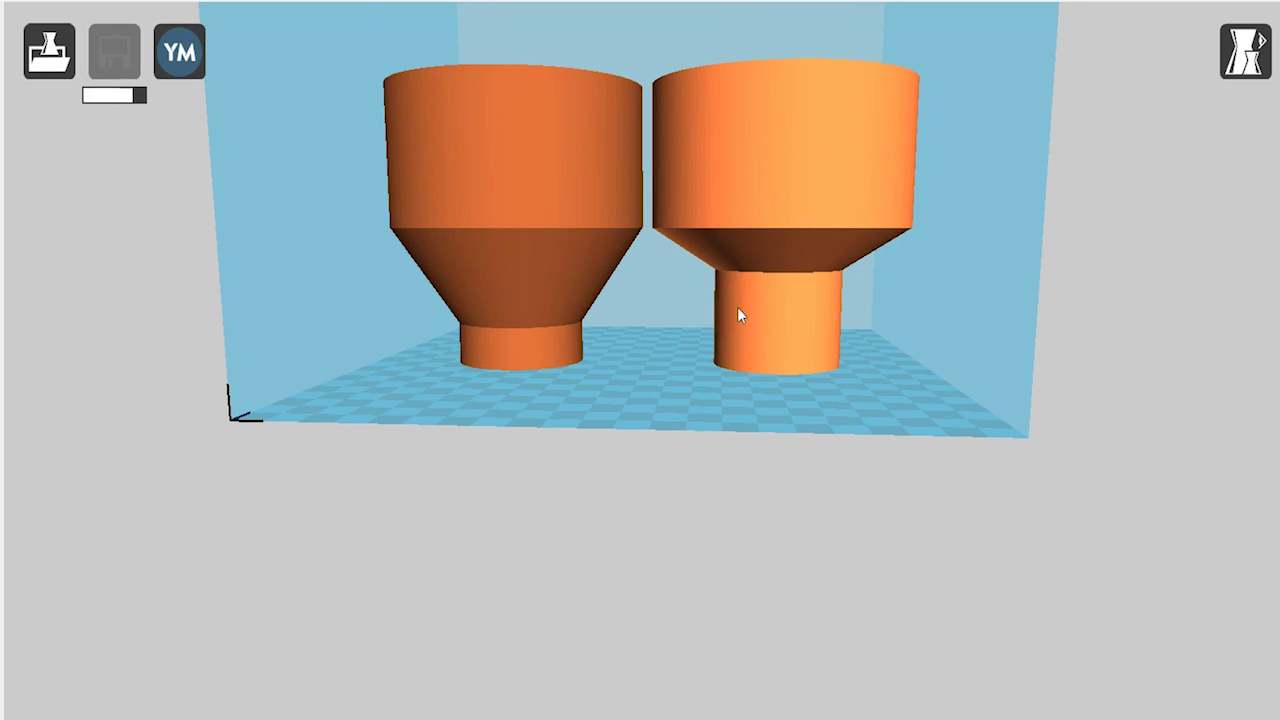
scroll(790, 290, up, 1)
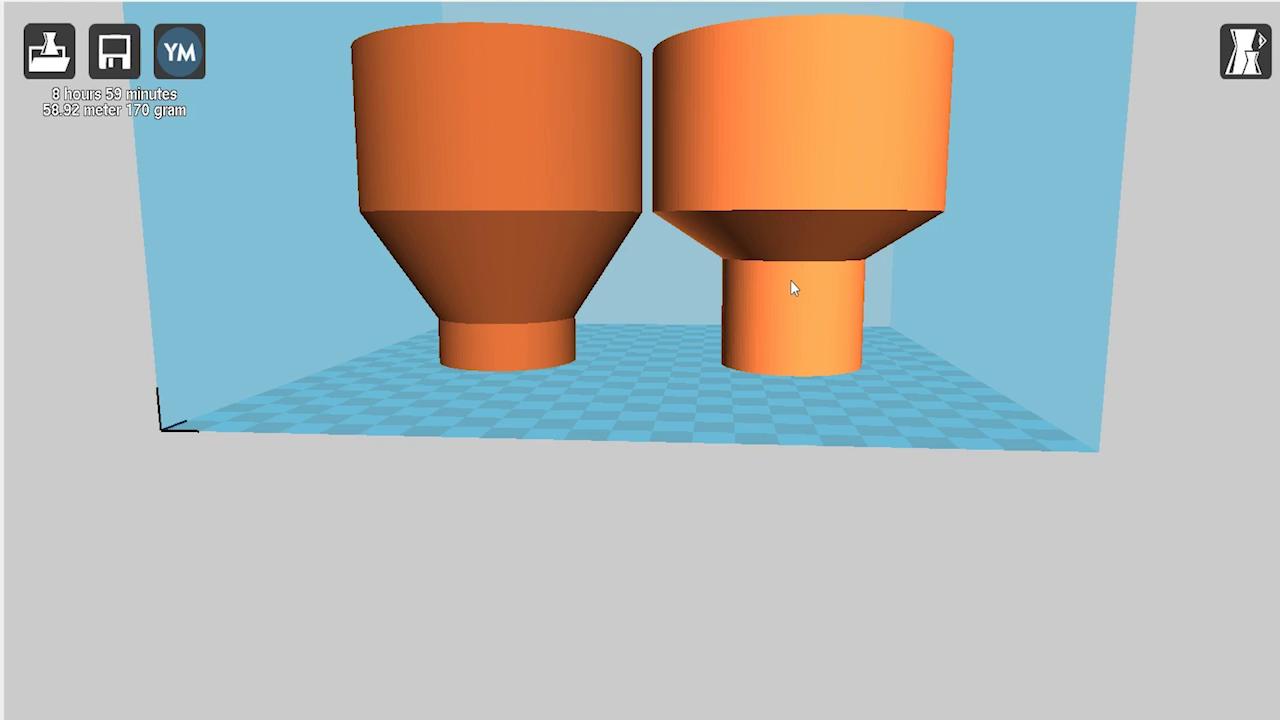
scroll(792, 288, up, 1)
scroll(796, 298, up, 1)
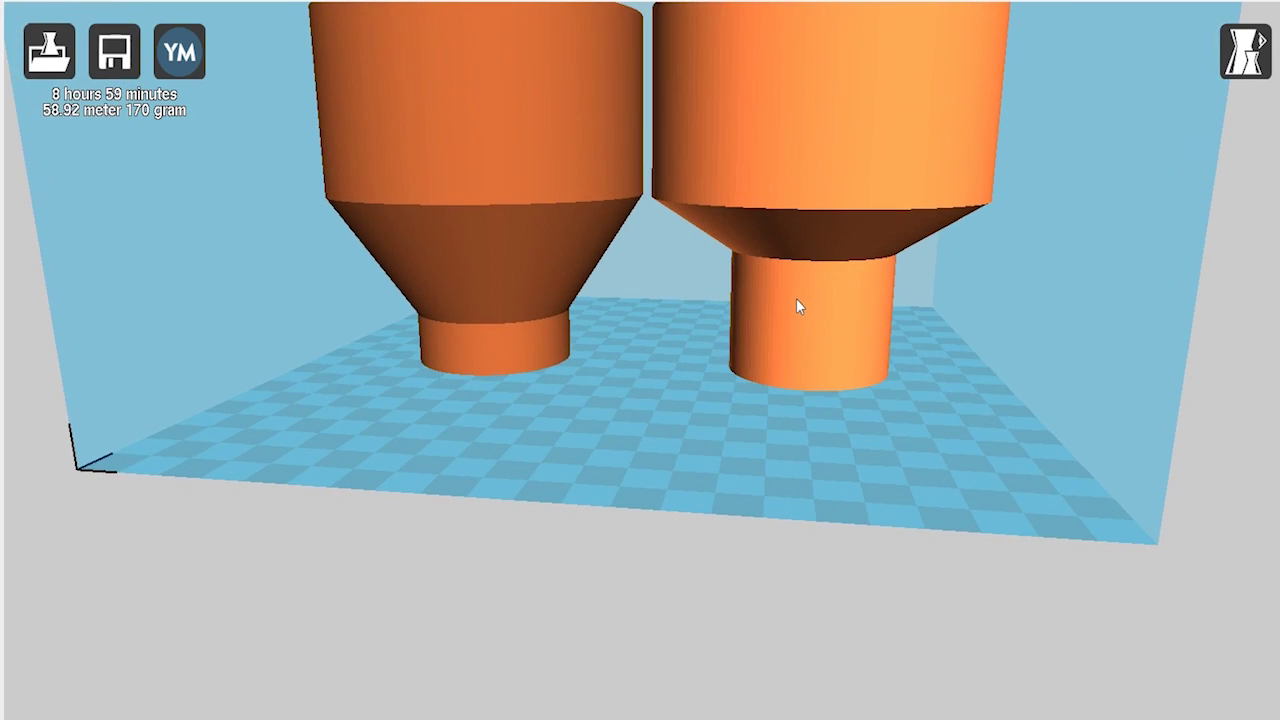
right_drag(794, 291, 794, 278)
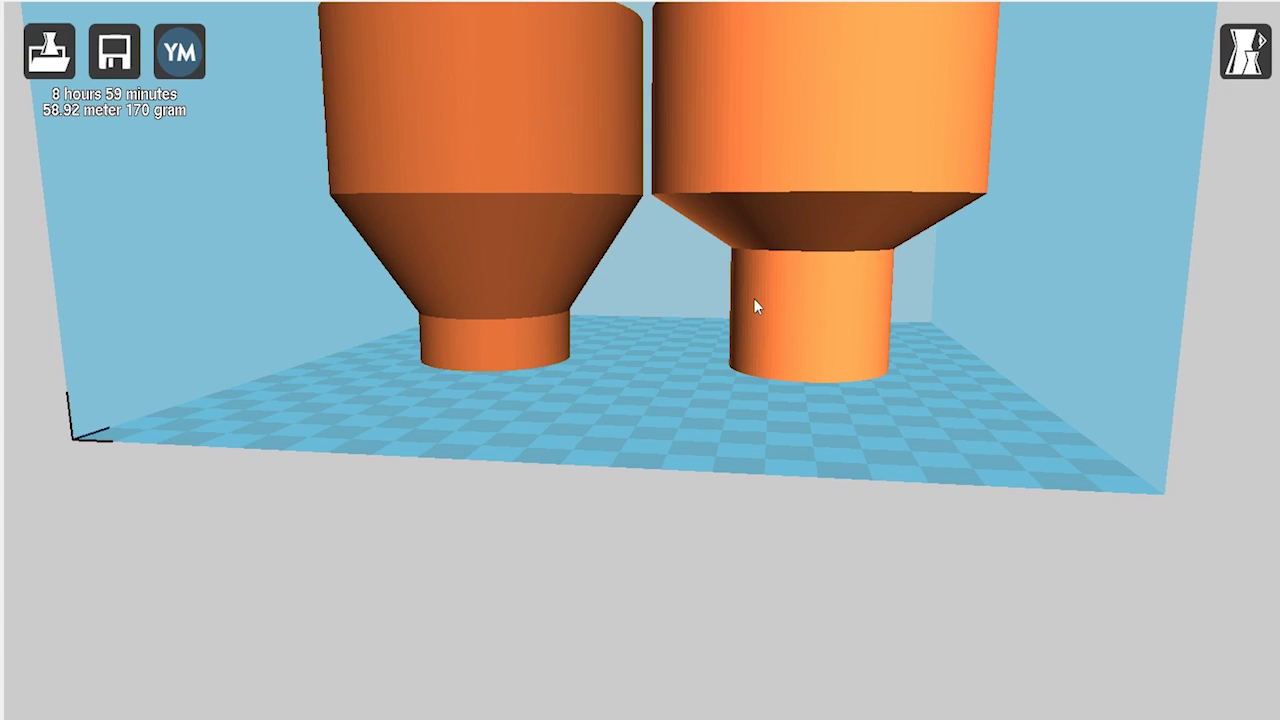
- Compare both chamfer slopes from low angles and move the deep chamfer model slightly toward the front of the build plate
right_drag(754, 300, 571, 331)
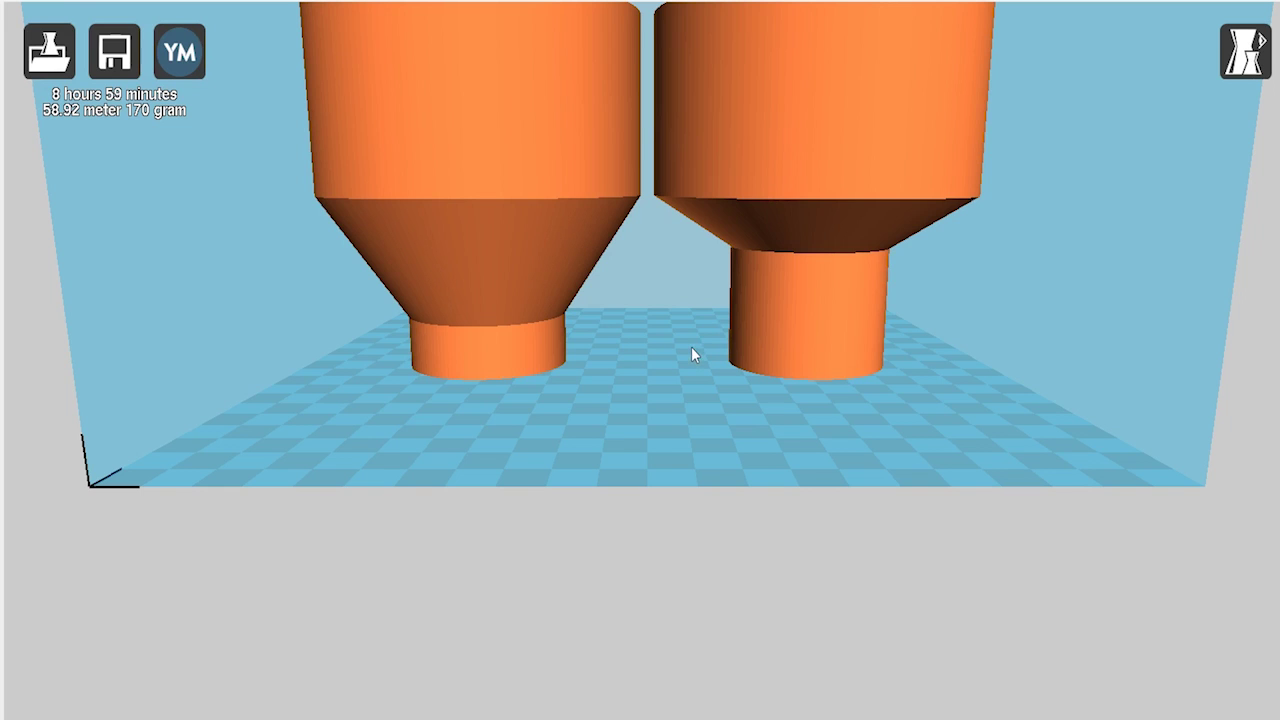
right_drag(691, 347, 690, 342)
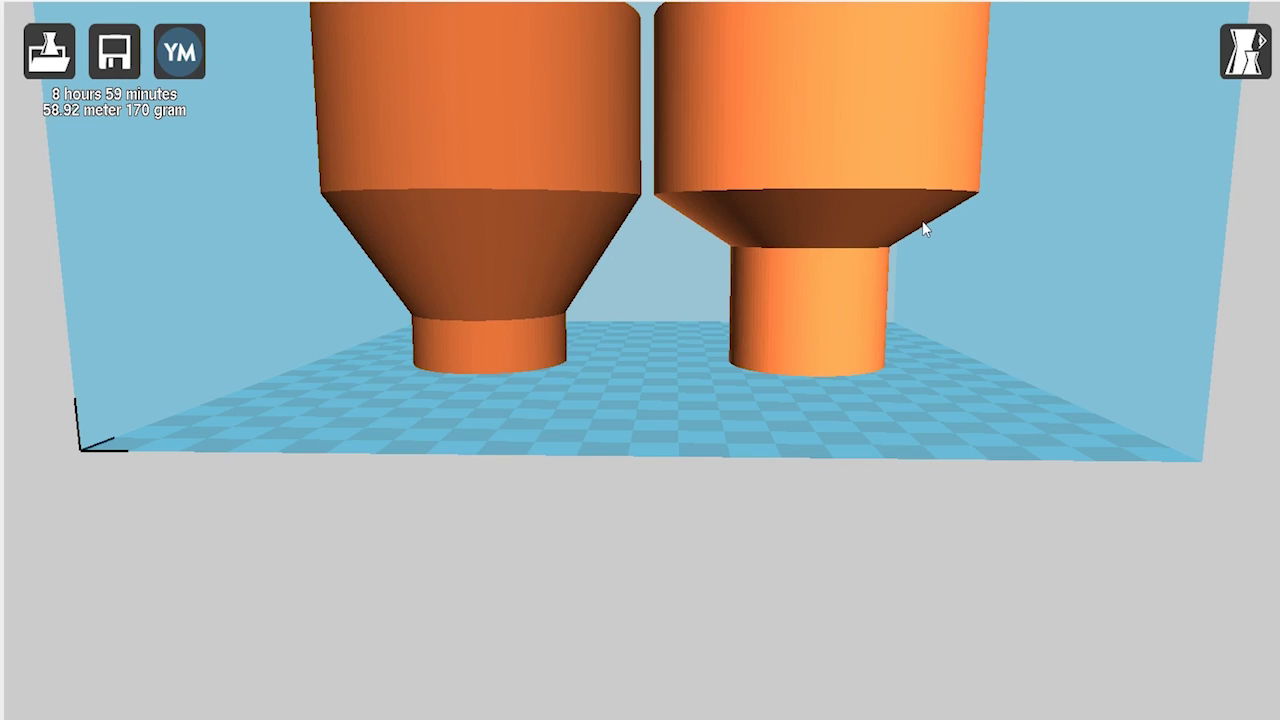
scroll(866, 325, down, 3)
right_drag(771, 354, 745, 366)
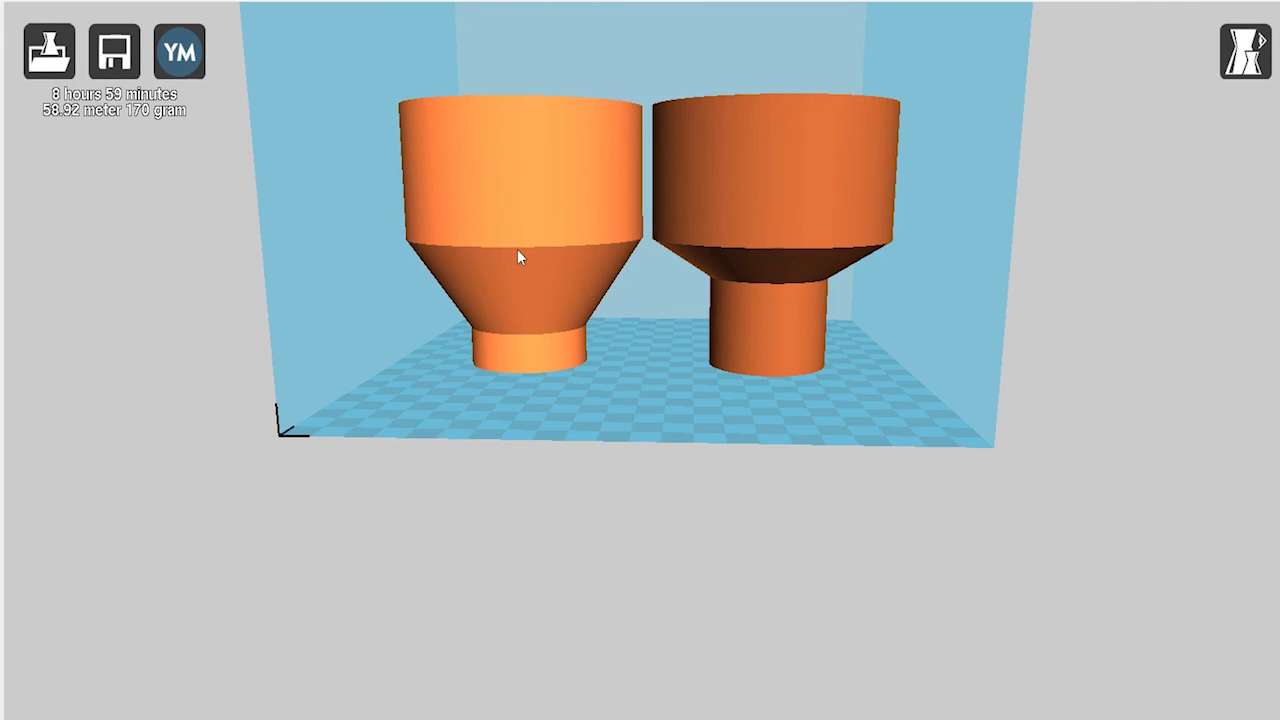
mouse_move(517, 249)
mouse_down()
mouse_move(504, 277)
mouse_move(509, 259)
mouse_up()
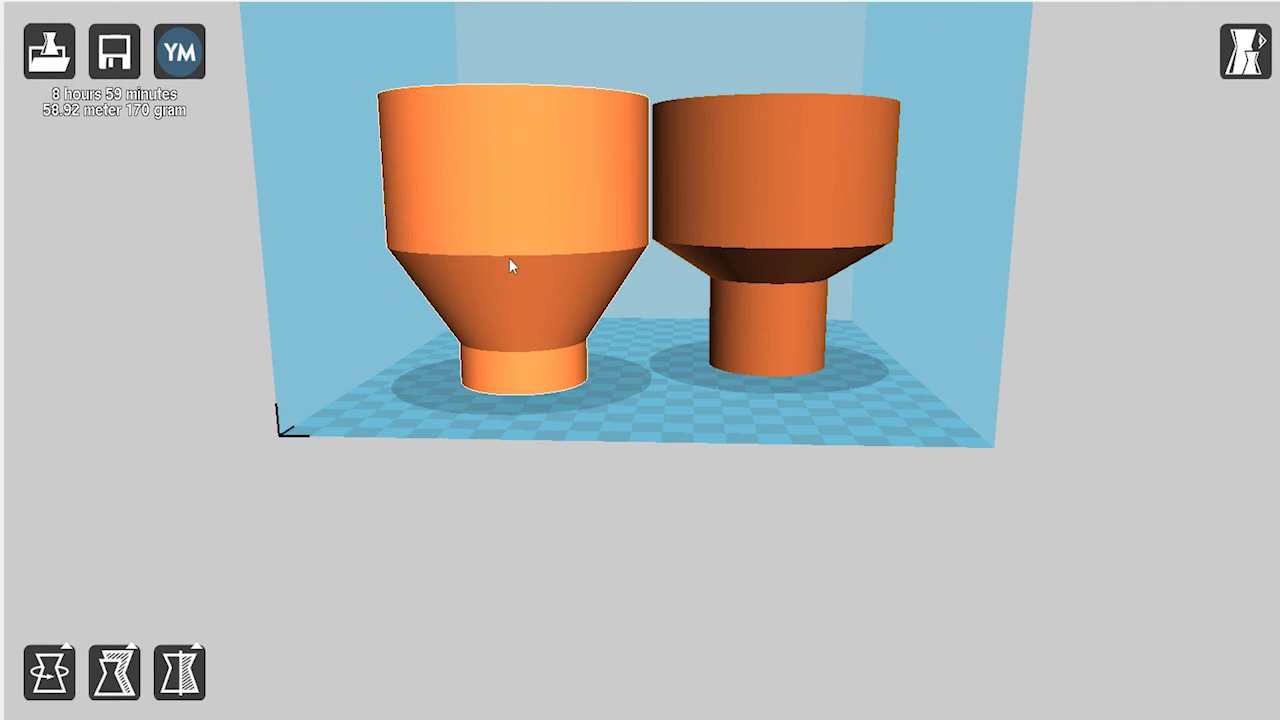
mouse_move(765, 298)
right_down()
mouse_move(829, 350)
mouse_move(742, 290)
right_up()
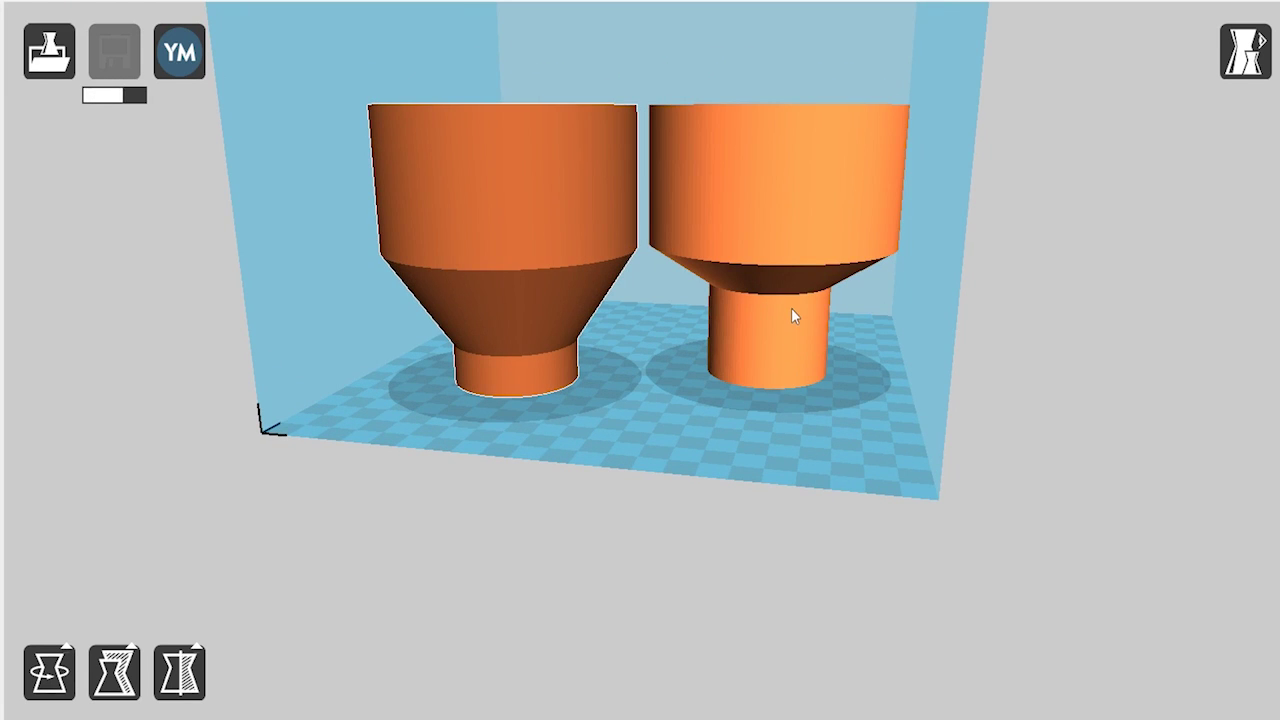
right_drag(667, 365, 684, 362)
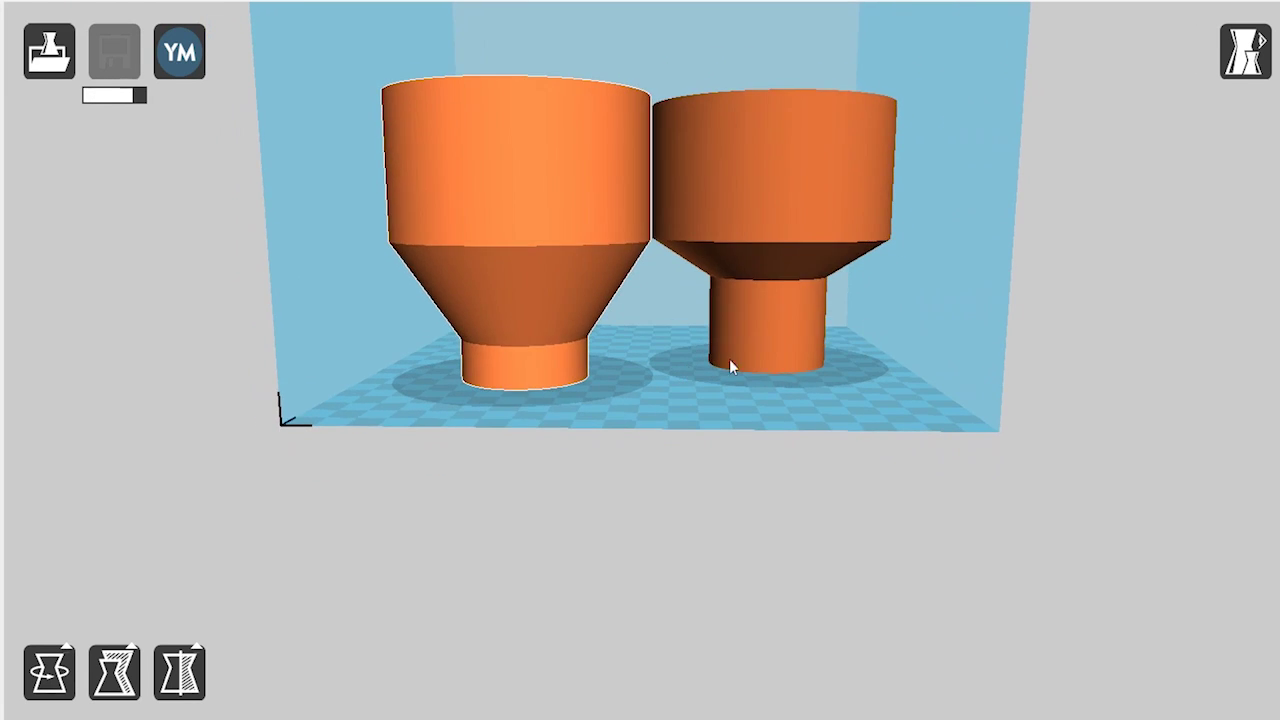
- Preview the deep and shallow chamfer models up to layer 299 in the Layers view and return to the Normal view
click(1236, 64)
click(1257, 245)
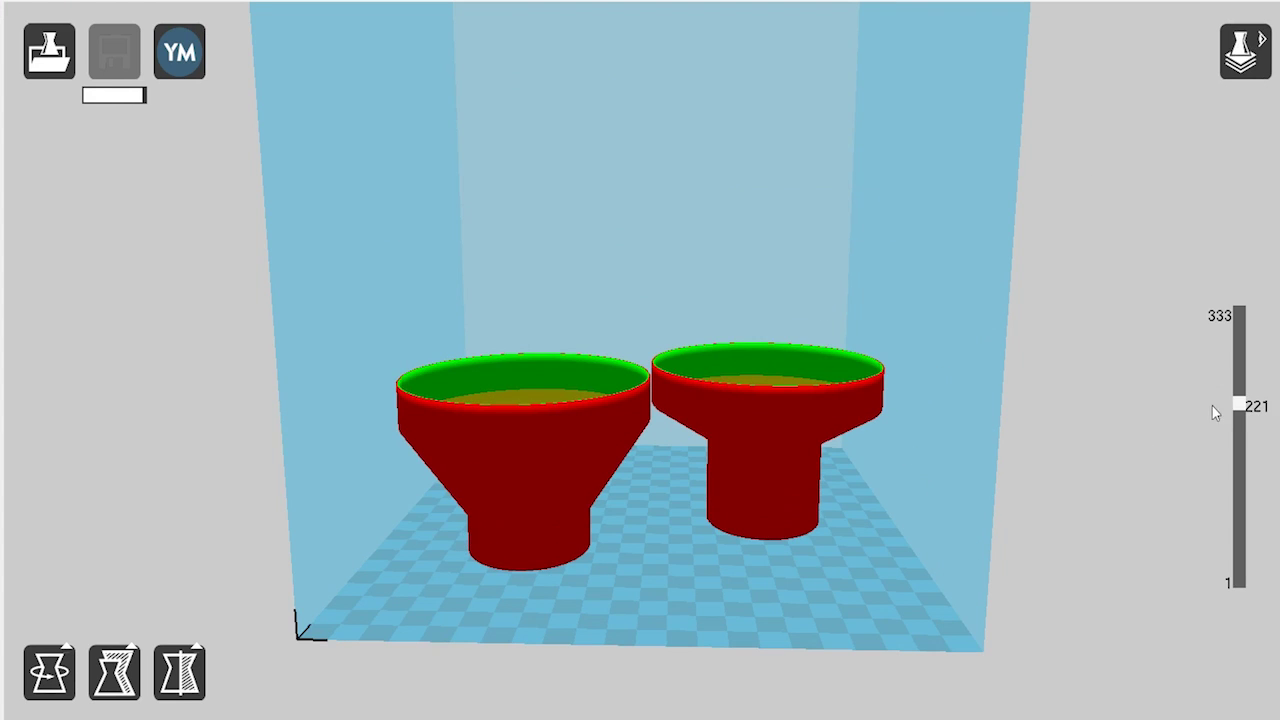
drag(1229, 411, 1244, 343)
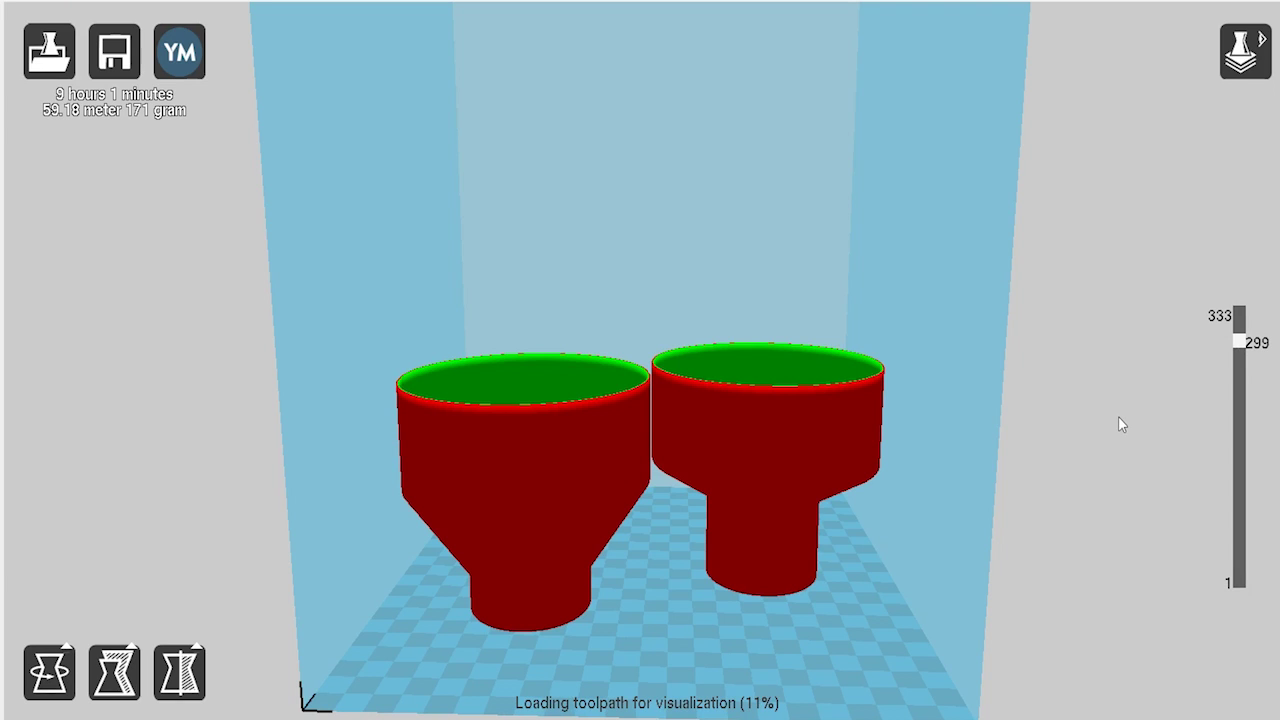
click(1245, 60)
click(1252, 110)
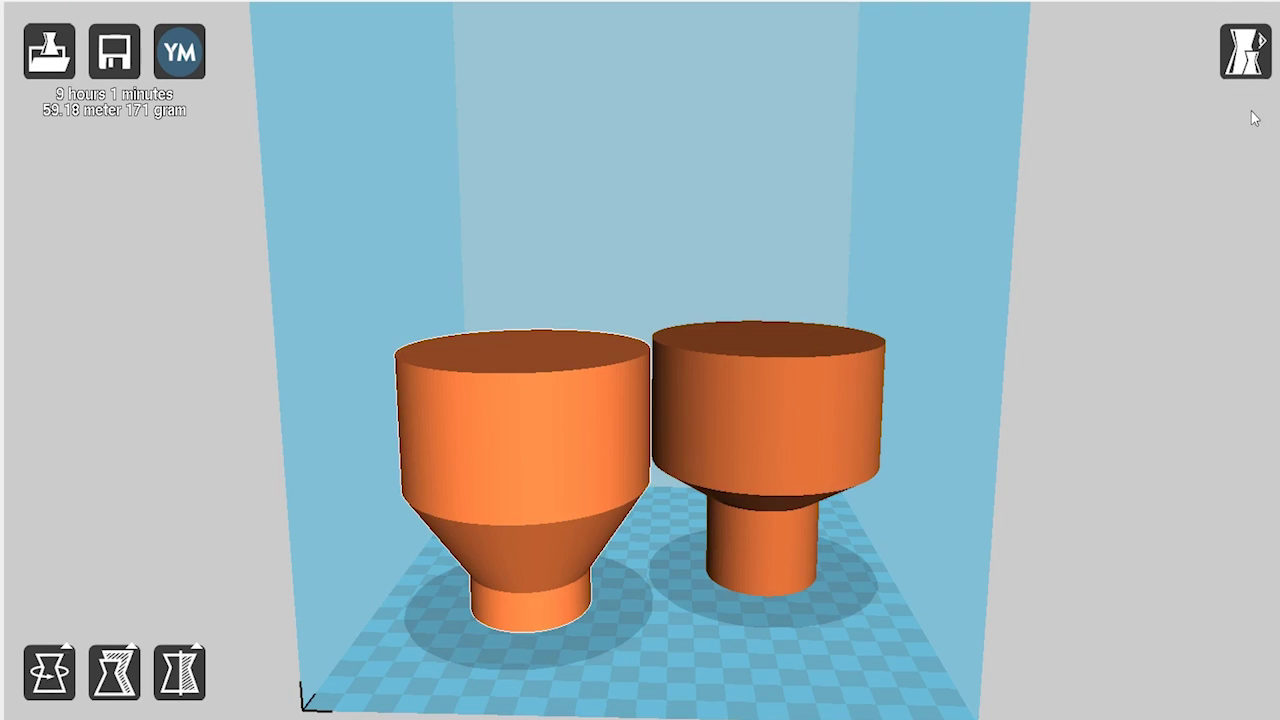
right_drag(957, 466, 956, 449)
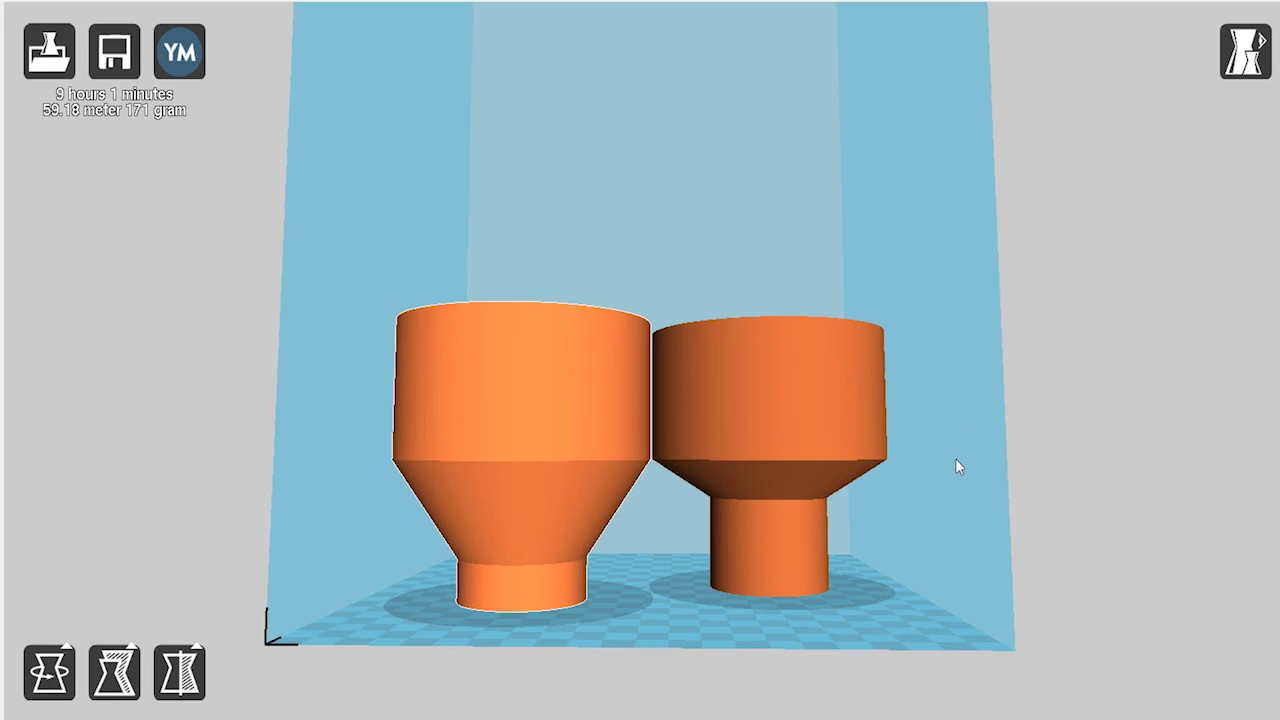